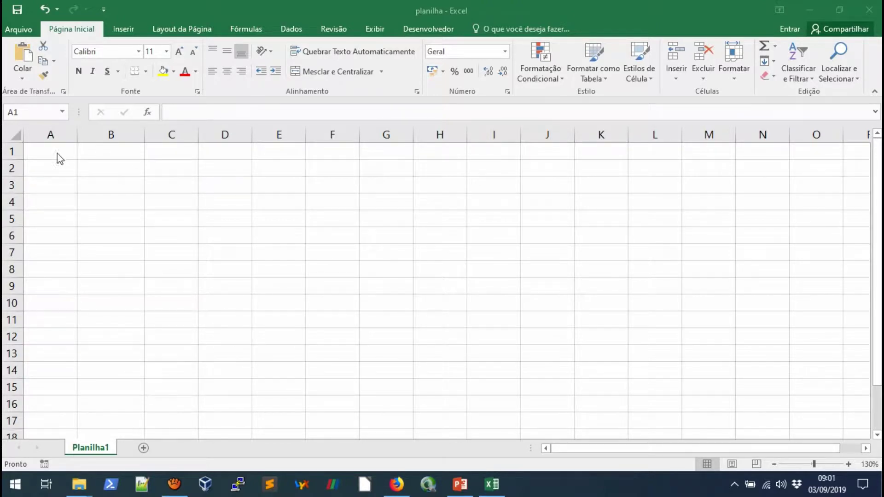
- Switch to Firefox to view the help page for the ARRED function
click(397, 485)
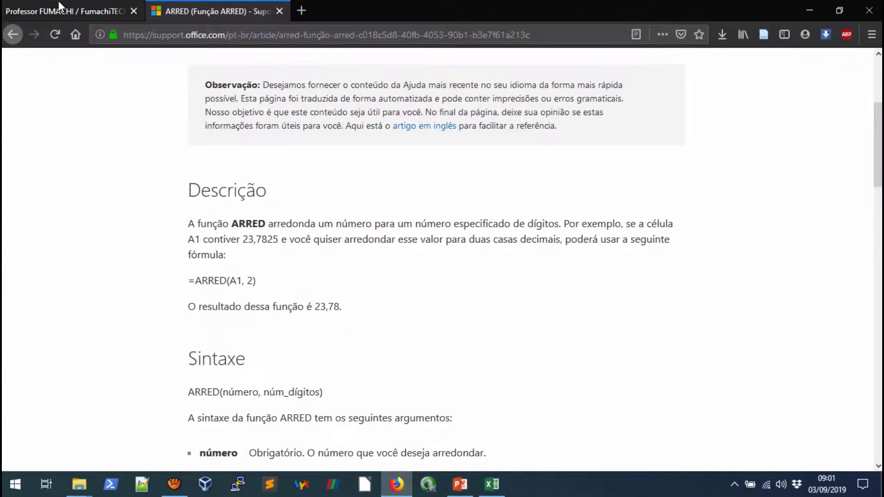
- Replace Equacao 1 in the FUMACHI equation editor with ax^2+bx+c=0
click(59, 8)
drag(636, 173, 105, 169)
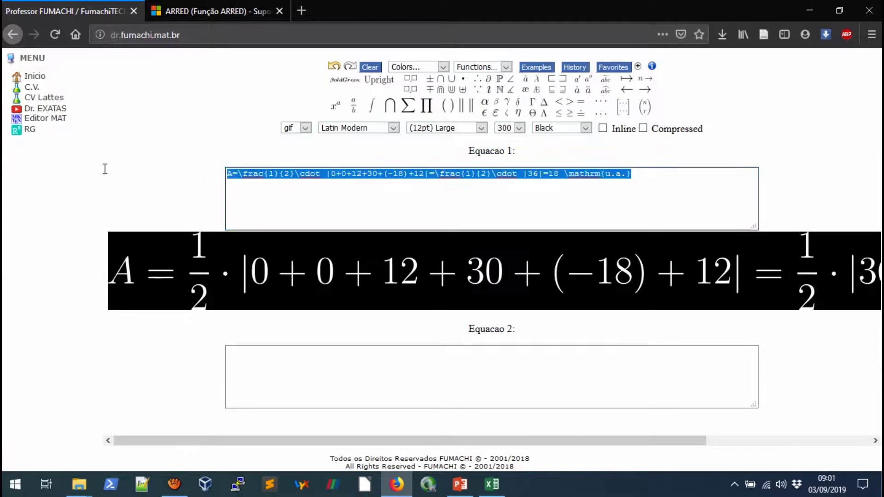
text(ax^2)
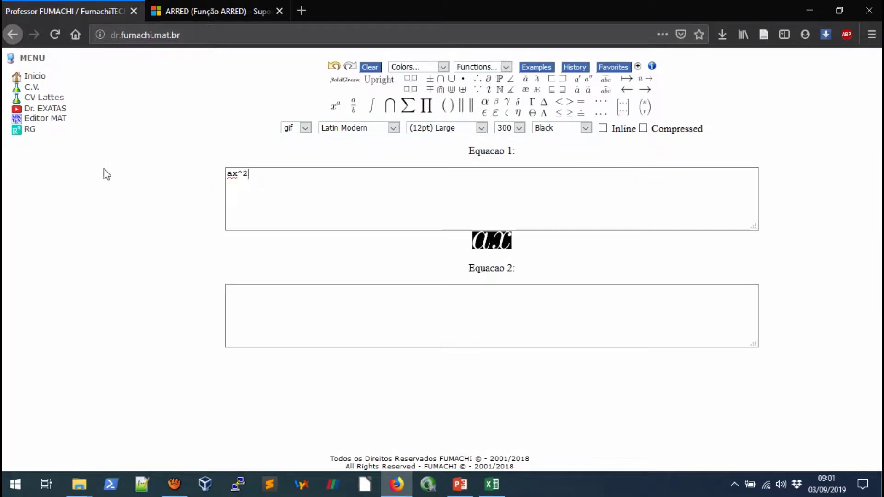
text(+bx)
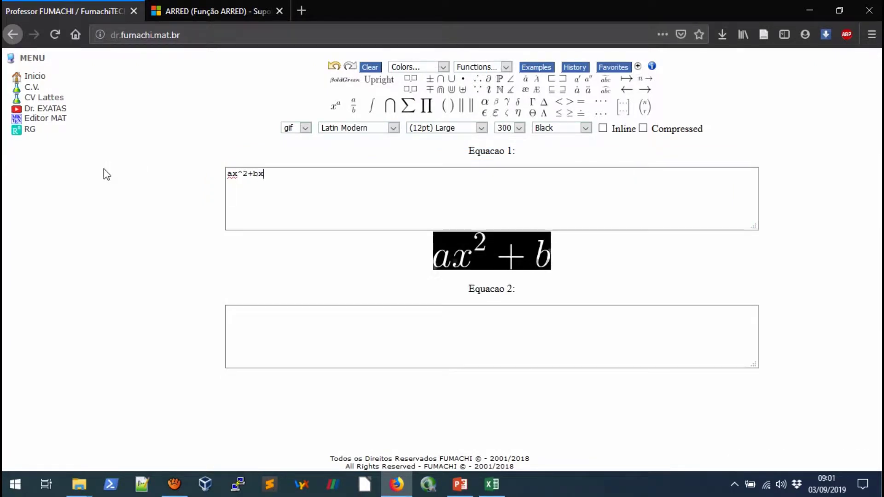
text(+c=)
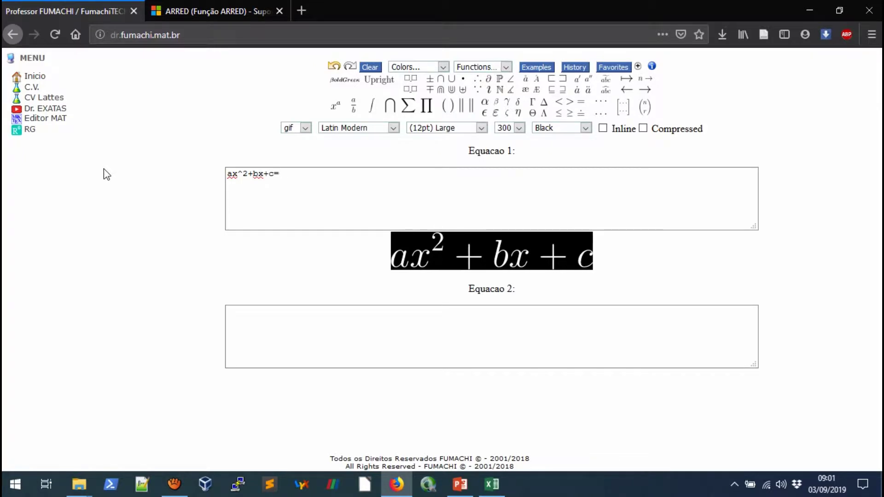
text(0)
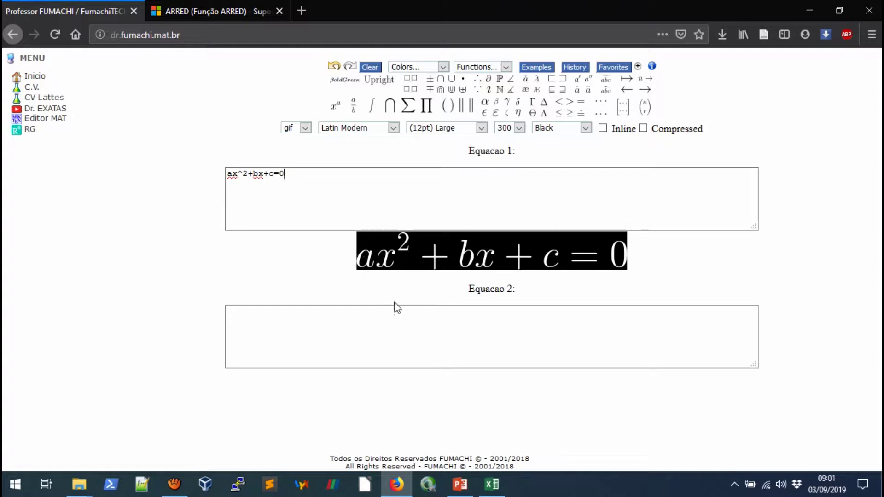
click(492, 484)
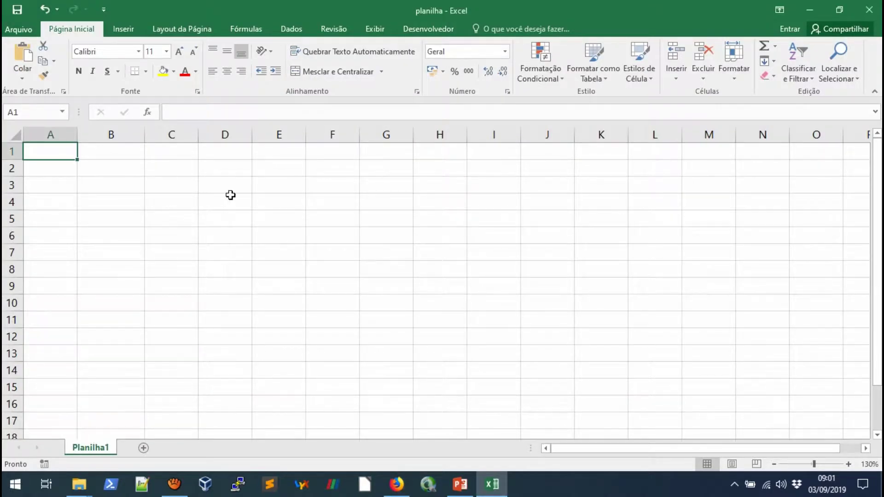
- Enter the coefficient headings a, b and c in A1, B1 and C1, then go to A3
text(a)
key(Tab)
text(b)
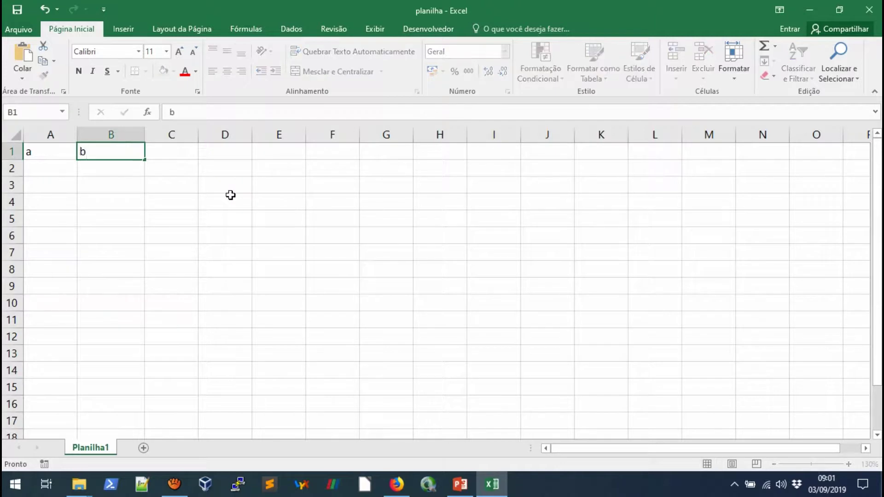
key(Tab)
text(c)
key(Return)
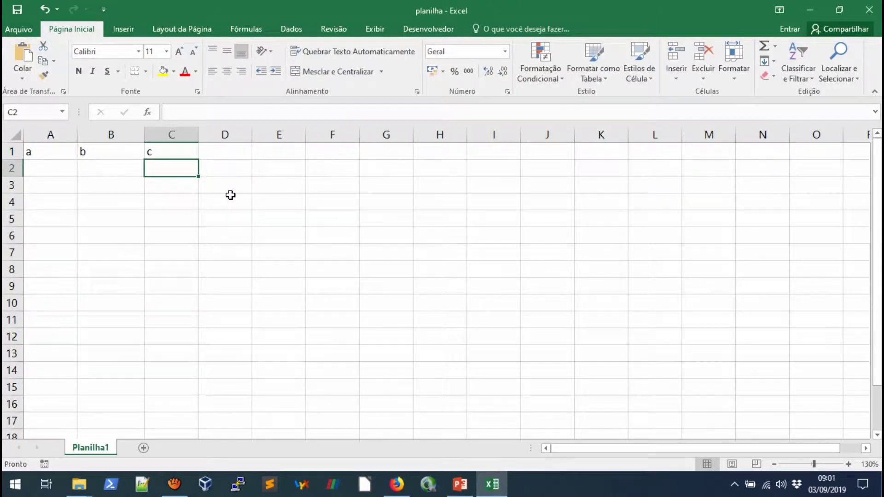
key(Left)
key(Left)
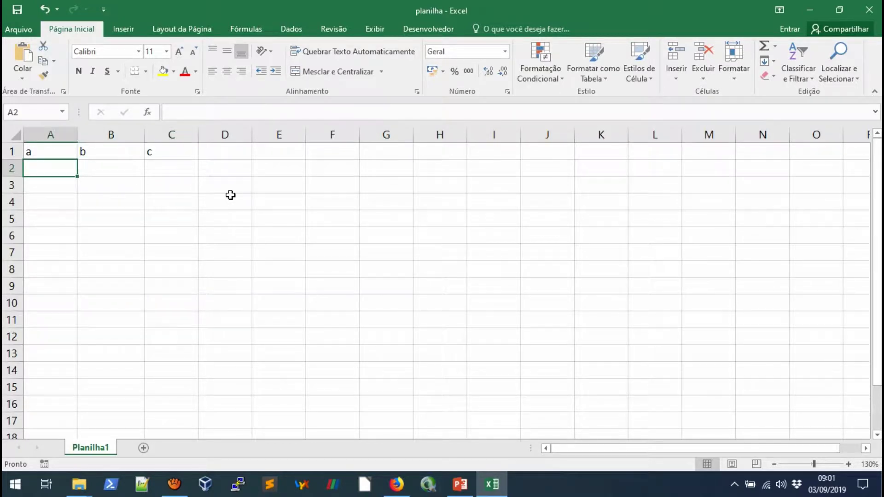
key(Right)
key(Right)
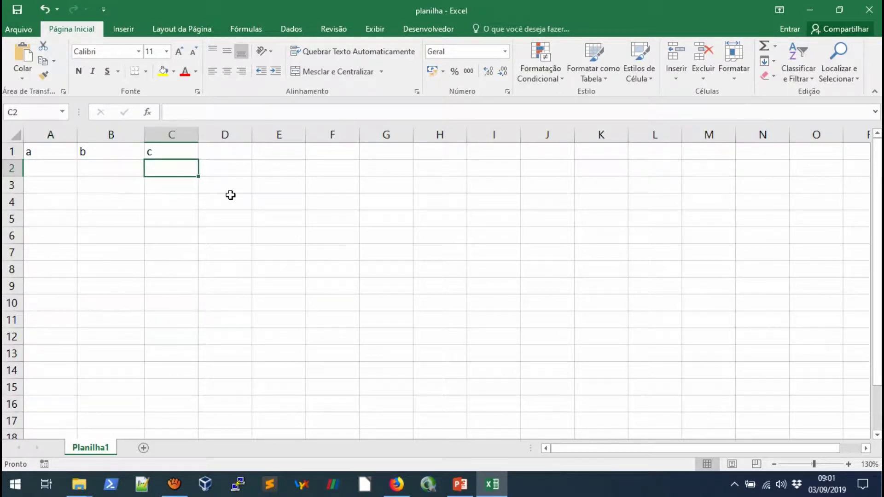
key(Down)
key(Left)
key(Left)
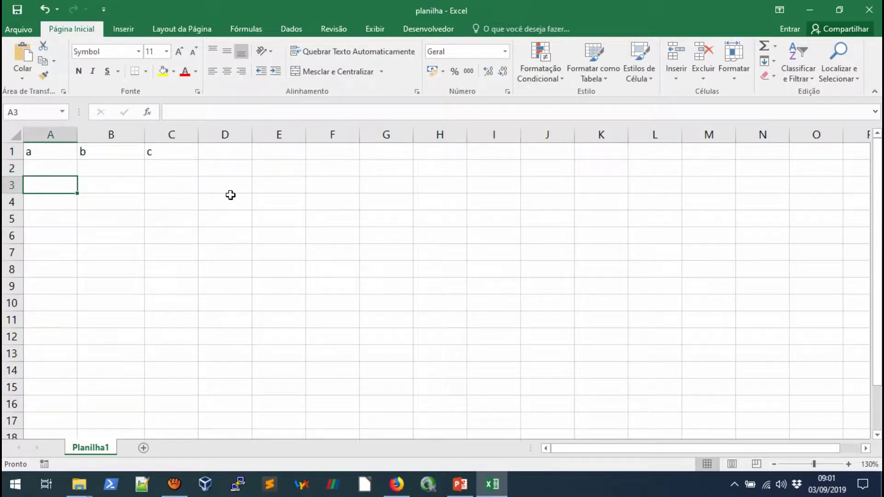
- Set the font to Calibri Light and enter the letter D in cell A3
click(139, 52)
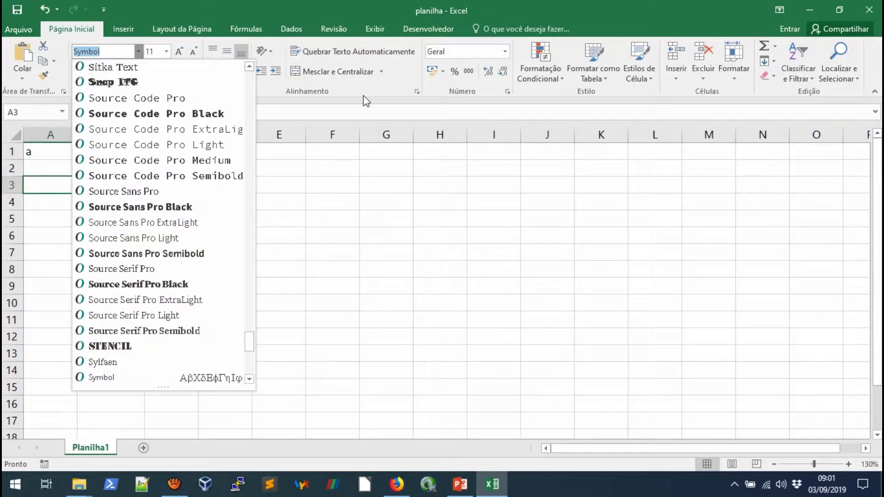
text(Calibri Light)
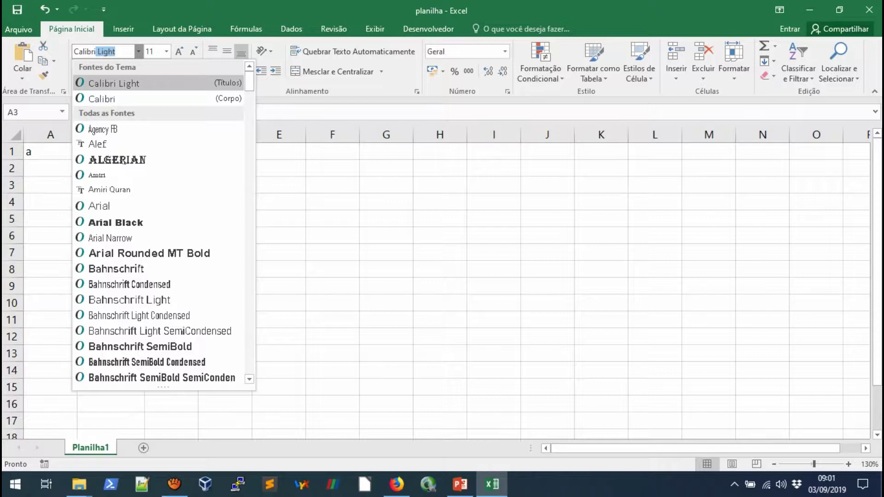
key(Return)
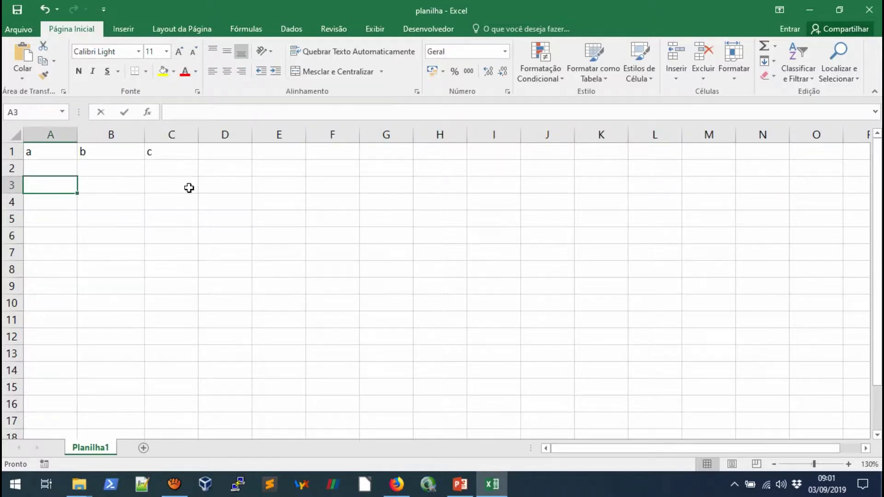
text(D)
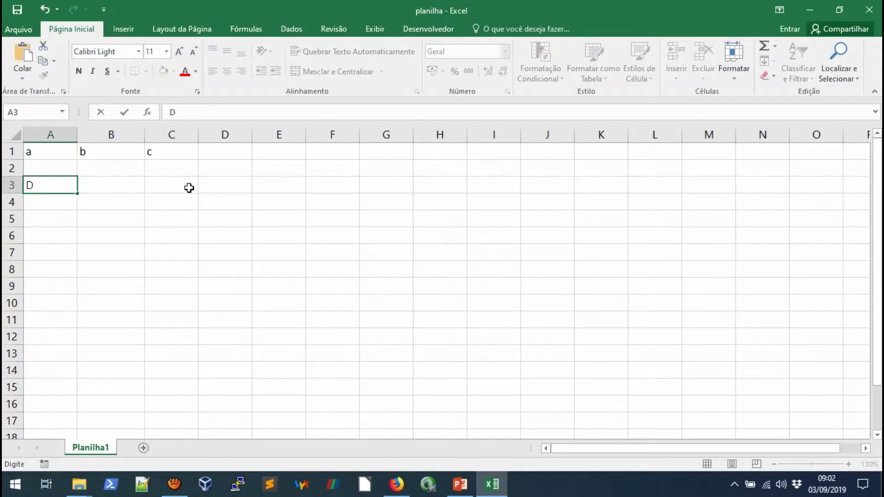
key(Return)
- Change the D in A3 to the Symbol font so it displays as Δ
click(57, 186)
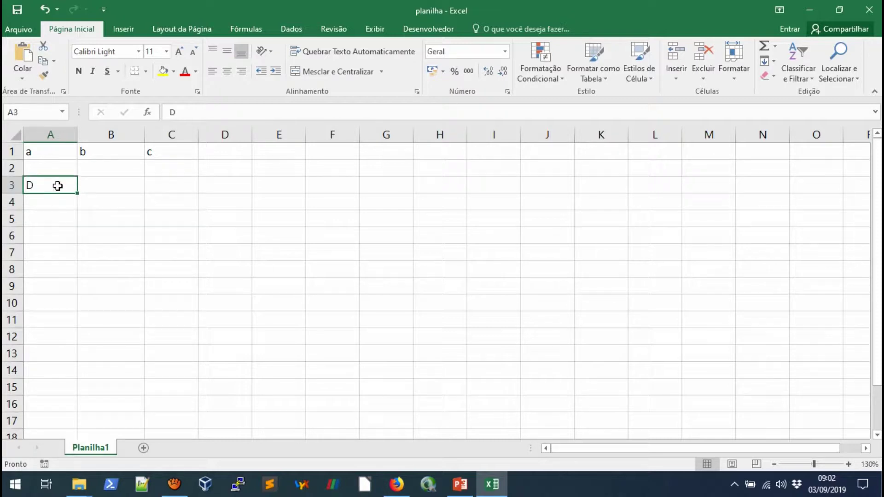
click(181, 112)
drag(181, 112, 168, 113)
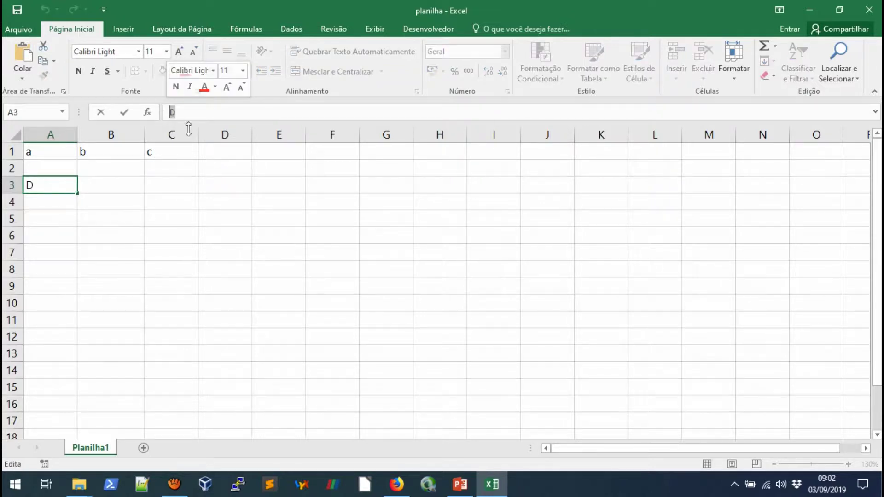
click(119, 51)
text(Symbol)
key(Return)
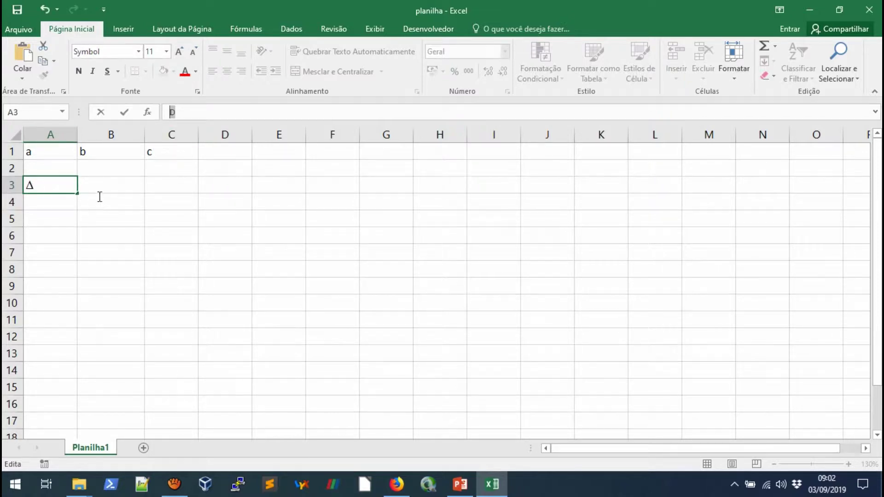
key(Tab)
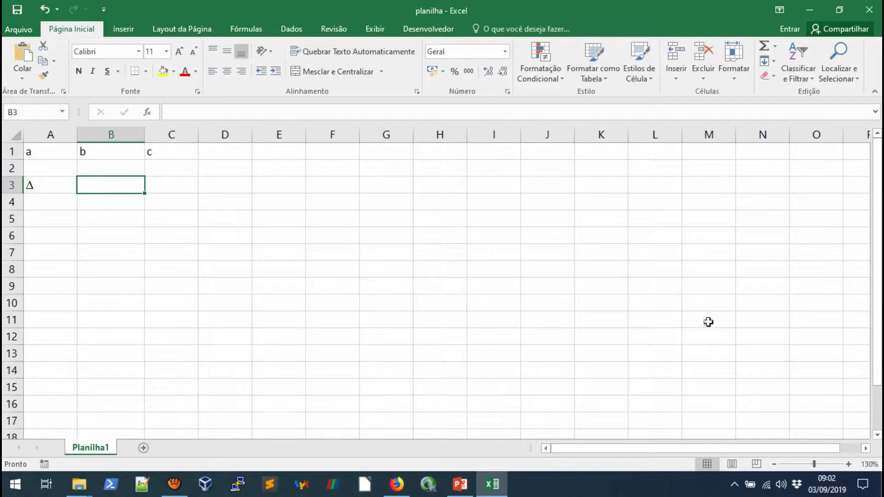
- Zoom in on the sheet and enter the label x1 in cell A4
click(849, 464)
click(849, 464)
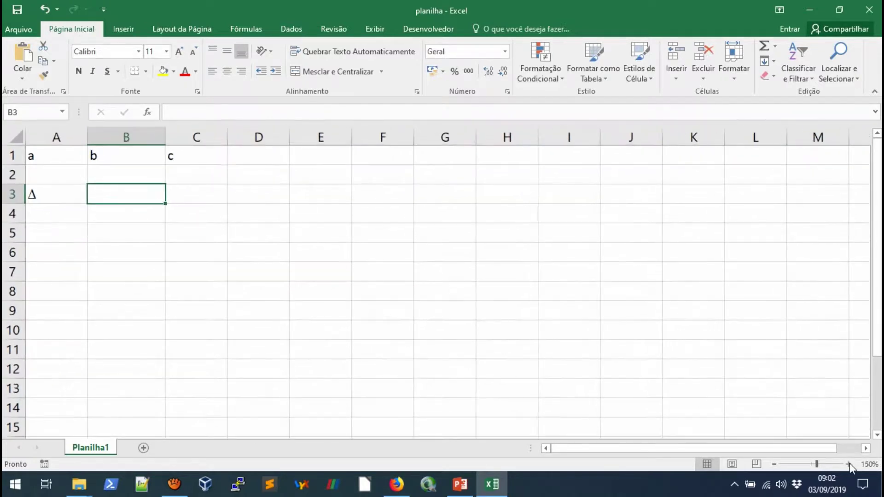
click(850, 463)
click(850, 464)
click(849, 464)
click(849, 463)
click(850, 464)
click(850, 464)
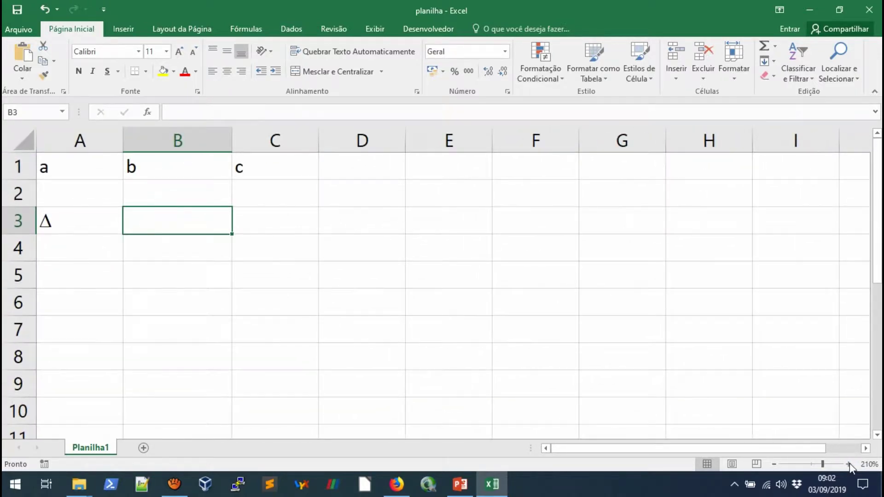
click(88, 246)
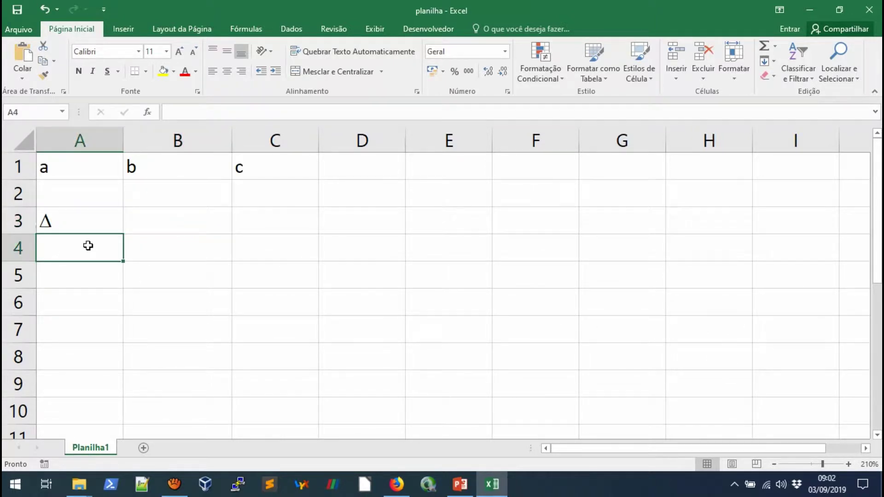
text(x)
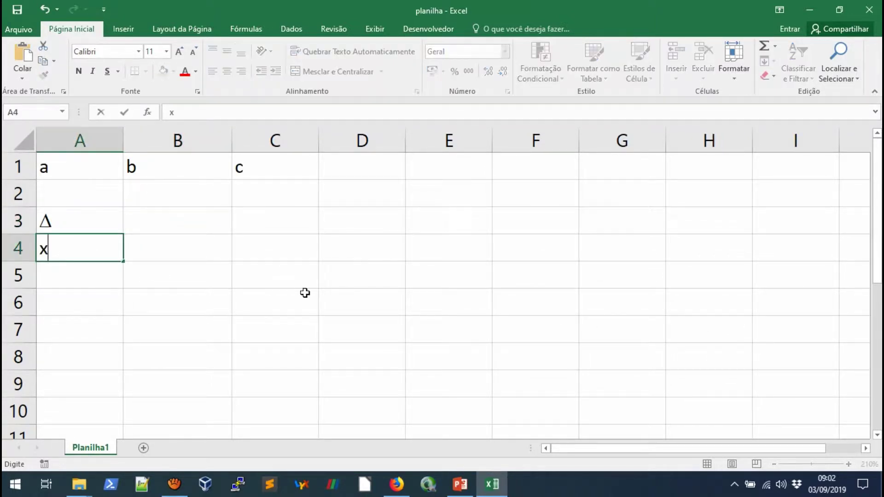
text(1)
key(Return)
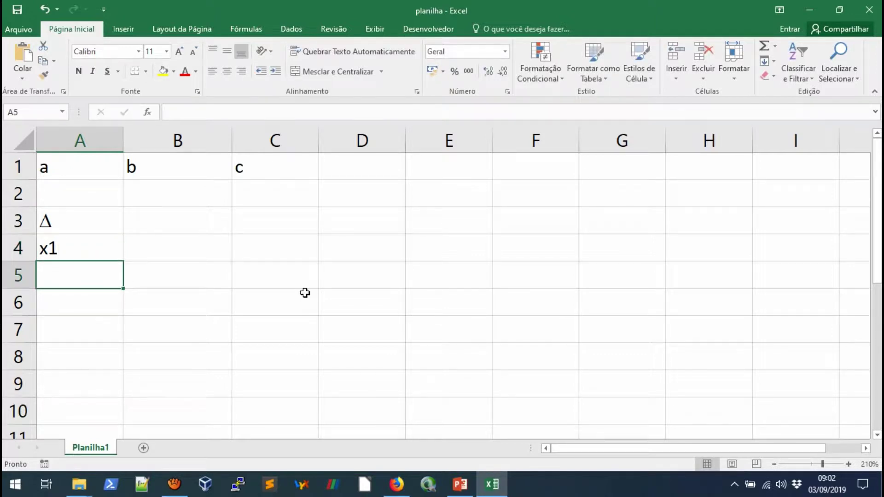
key(Up)
- Shrink the 1 in x1 to font size 8 so it reads as a subscript
double_click(175, 112)
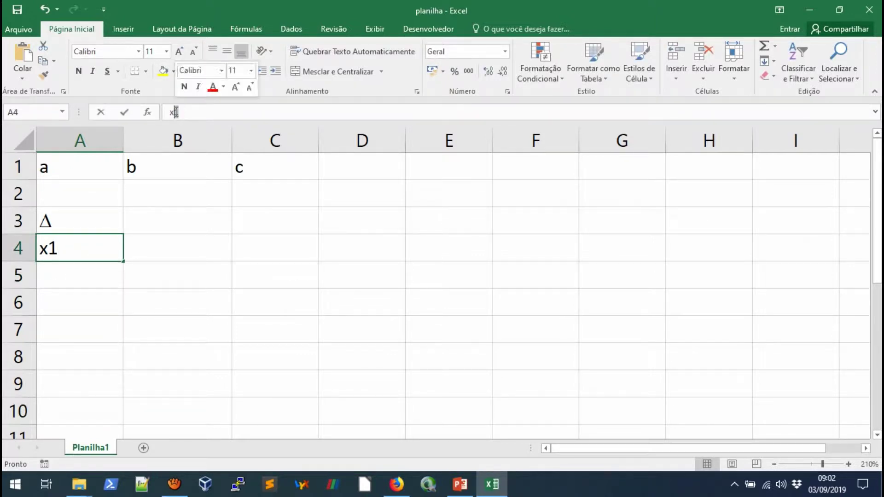
drag(181, 113, 175, 112)
click(194, 52)
click(194, 52)
click(194, 52)
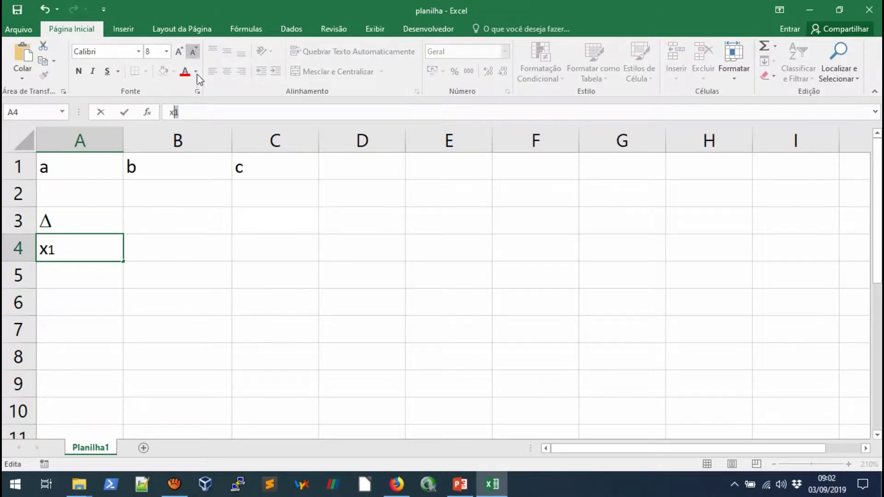
key(Return)
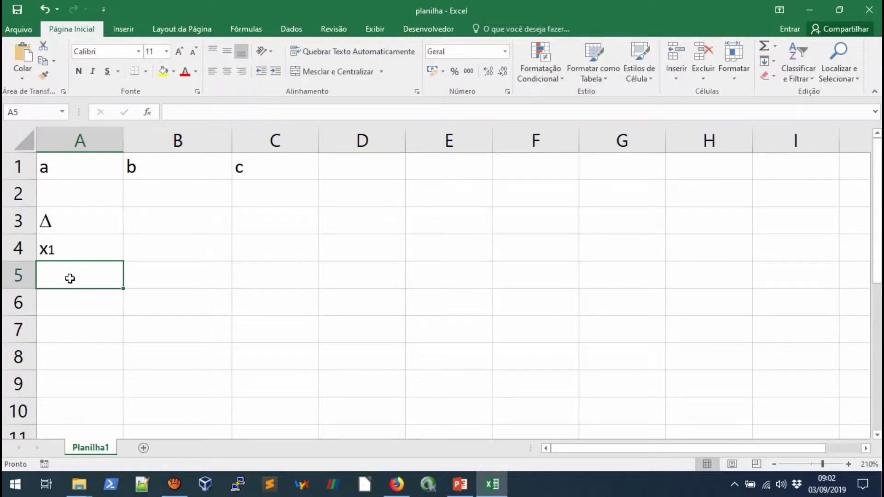
- Copy the x₁ label from A4 into A5 and change its index to make x₂
click(72, 256)
key(ctrl+c)
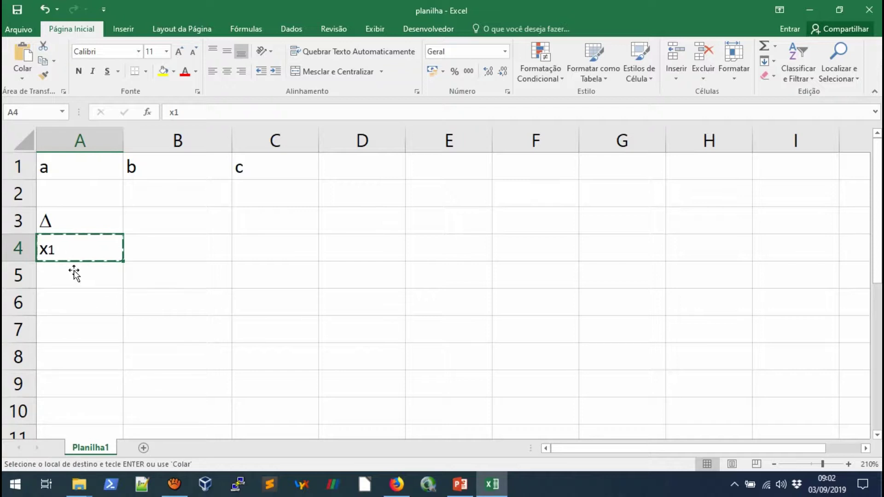
click(73, 273)
key(ctrl+v)
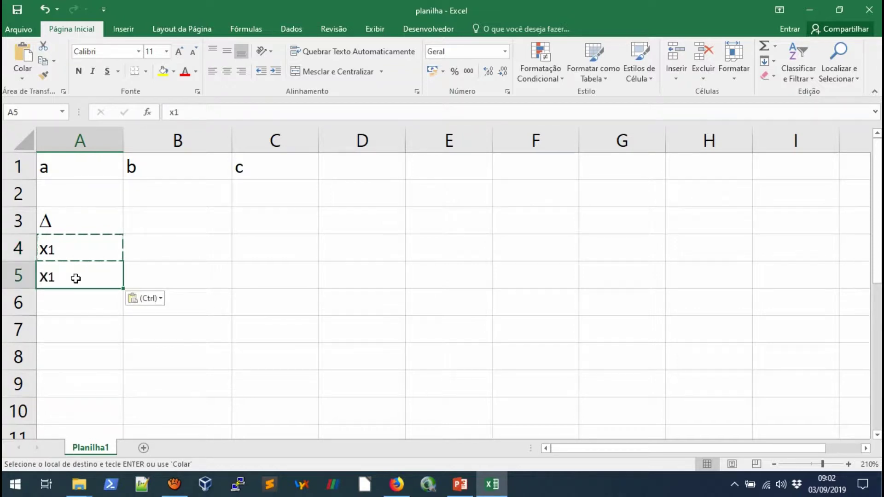
key(Escape)
click(196, 113)
text(2)
key(Left)
key(BackSpace)
key(Return)
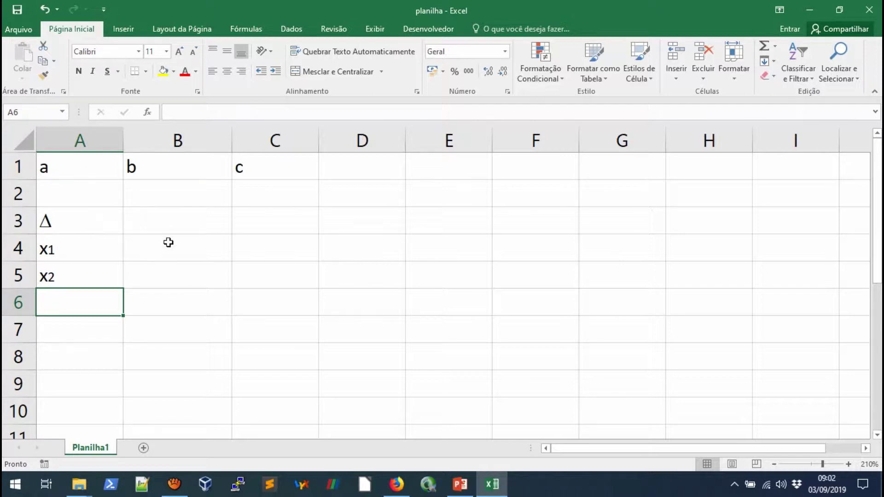
- Enter the discriminant formula =B2^2-4*A2*C2 in cell B3
click(178, 222)
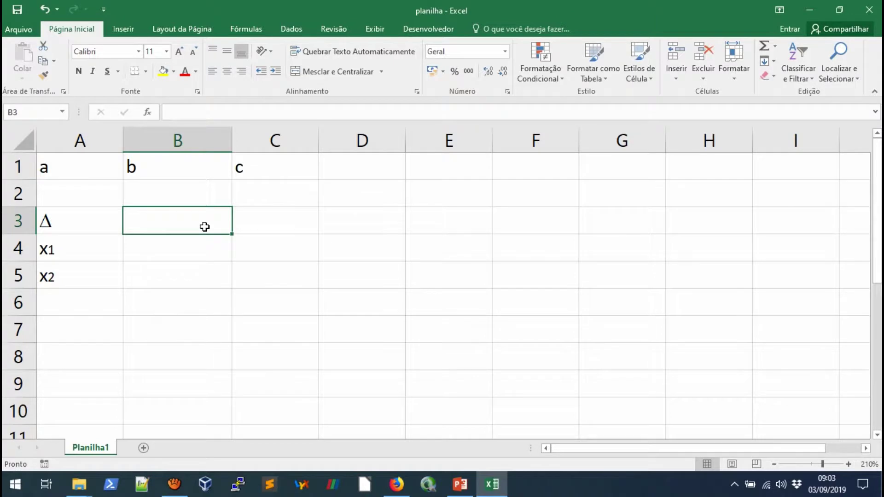
text(=)
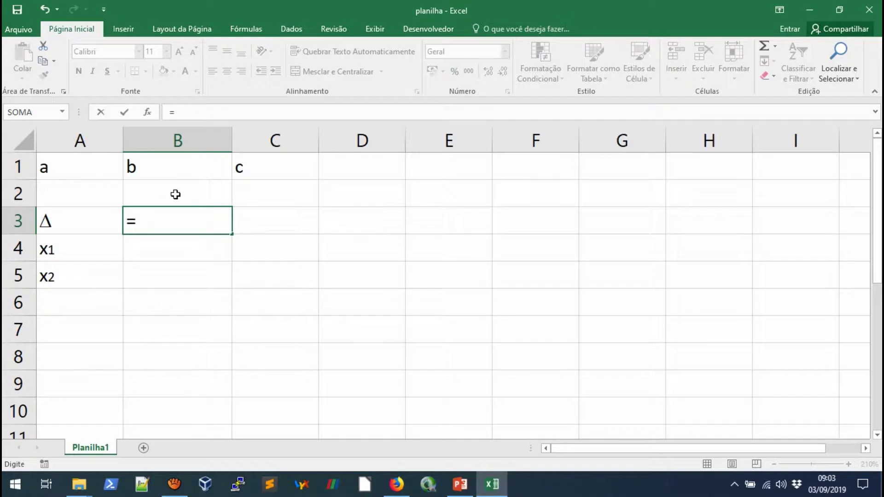
text(B)
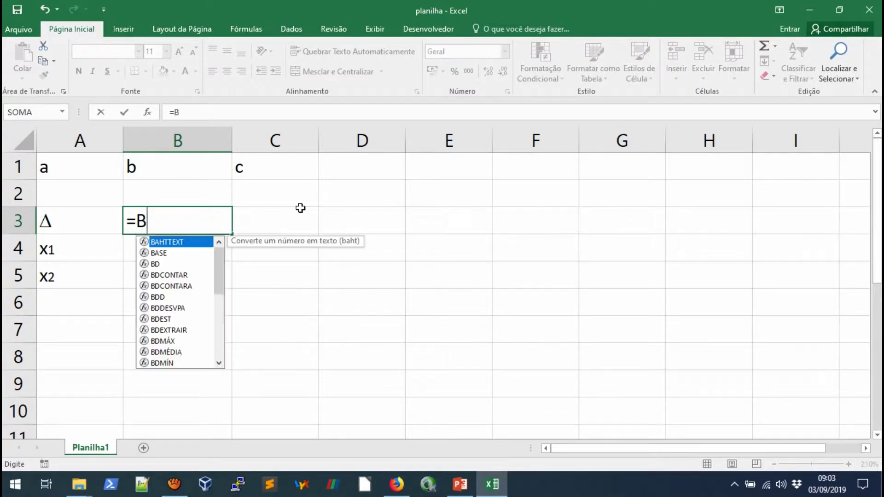
text(2^)
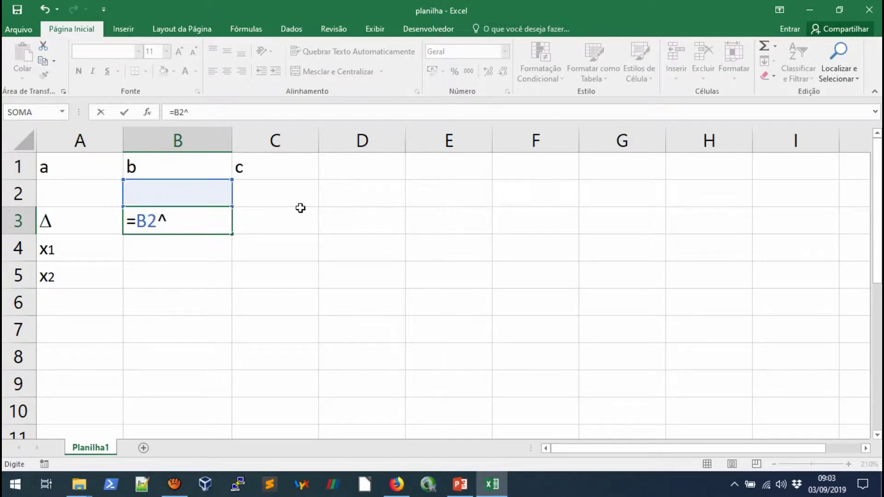
text(2)
key(BackSpace)
key(BackSpace)
text(^2)
text(-)
text(4)
text(*)
key(Up)
key(Left)
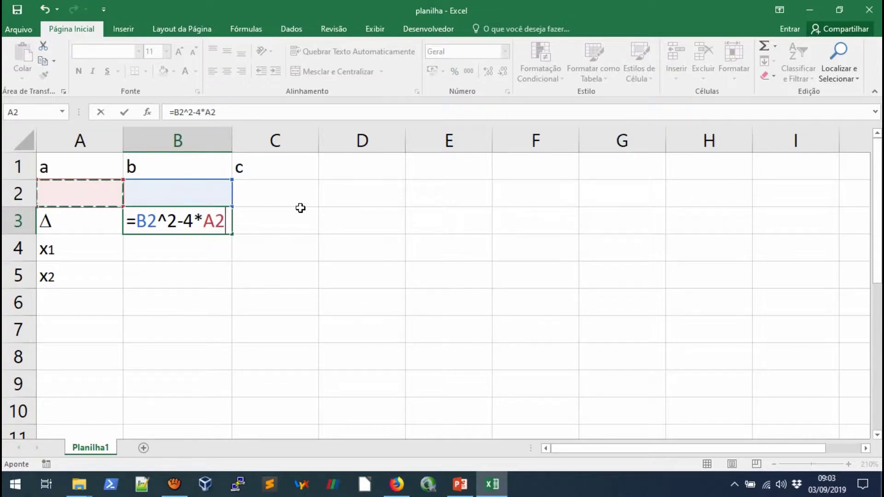
text(*)
key(Up)
key(Right)
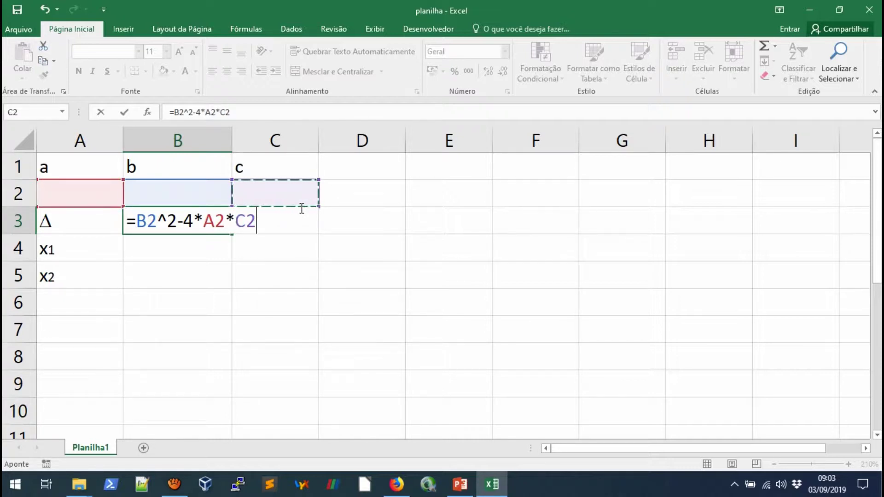
key(Return)
- Check the B3 formula, move to B4, and switch to the browser's equation editor
key(Up)
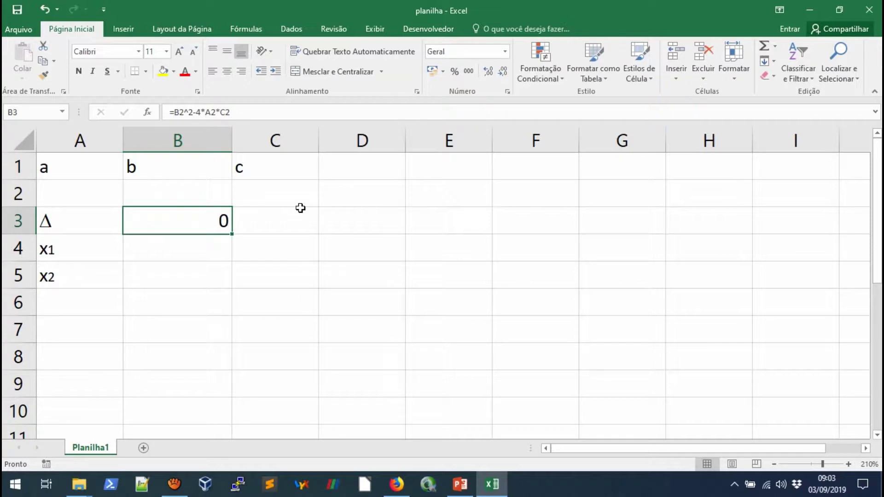
key(Up)
key(Left)
key(Right)
key(Right)
key(Down)
key(Left)
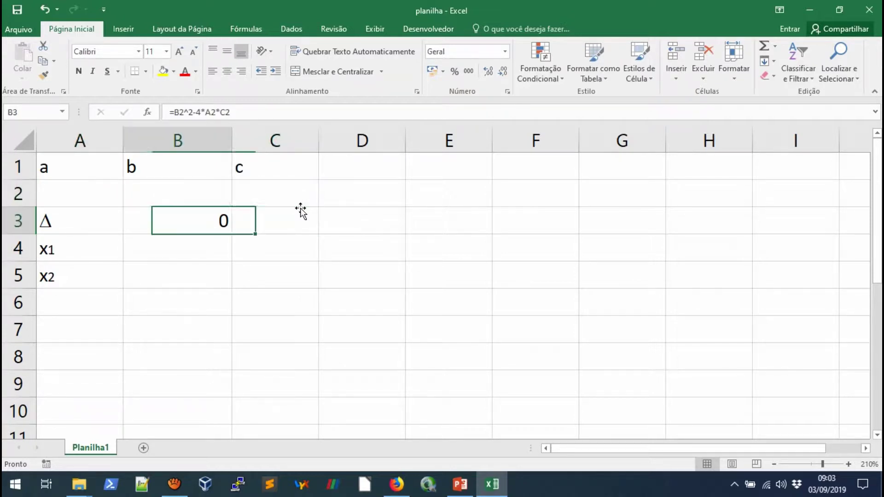
key(Down)
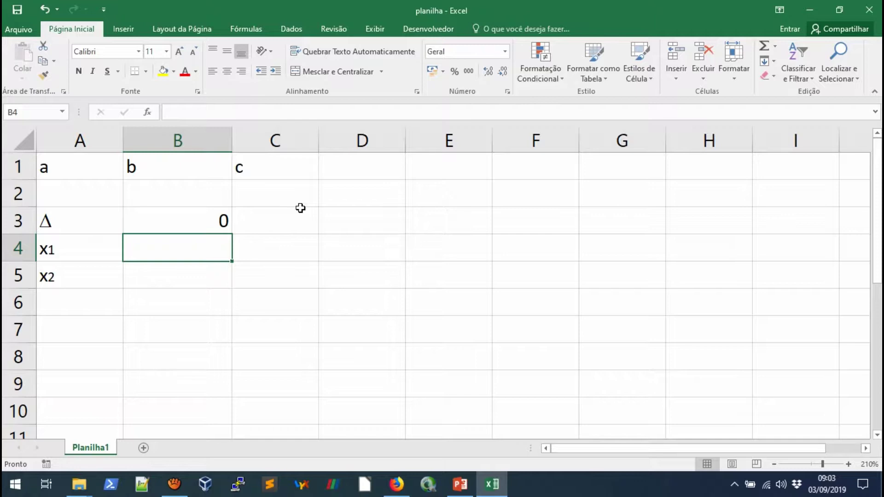
key(alt+Tab)
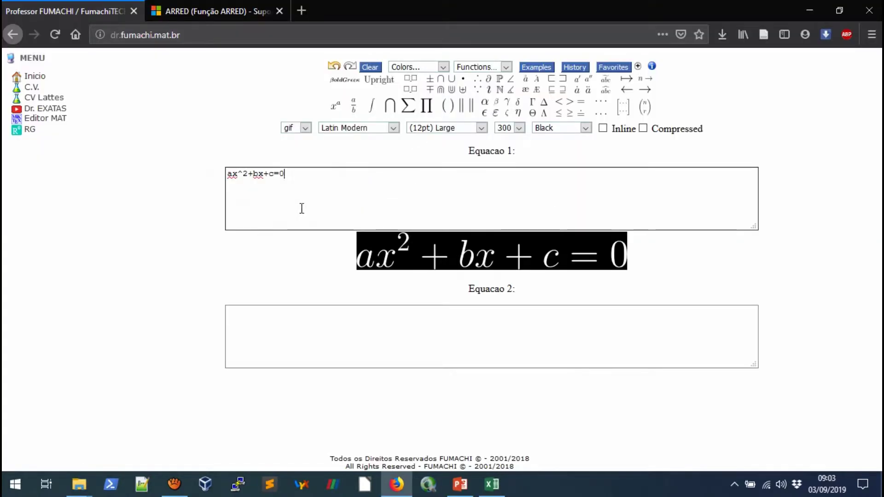
- Replace Equacao 1 with the quadratic formula x=\frac{-b\pm \sqrt{\Delta}}{2\cdot a}
key(ctrl+a)
text(x_1=\frac{}{})
key(Left)
key(Left)
key(Left)
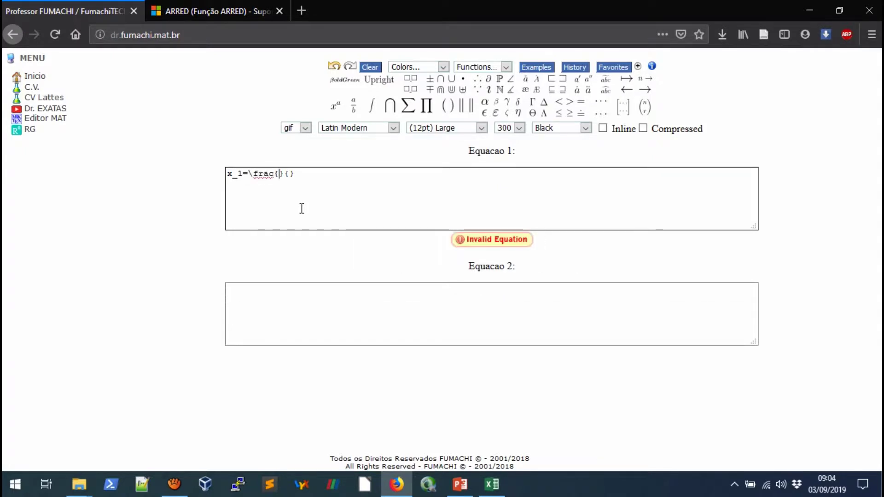
text(-b)
text(\pm)
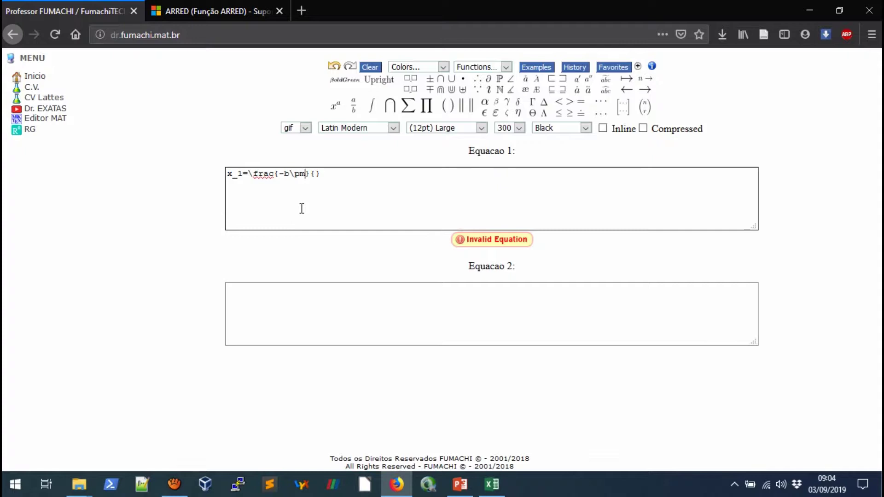
text(sqrt)
text({})
text(\)
text(Del)
text(a)
key(Right)
key(Right)
text(2)
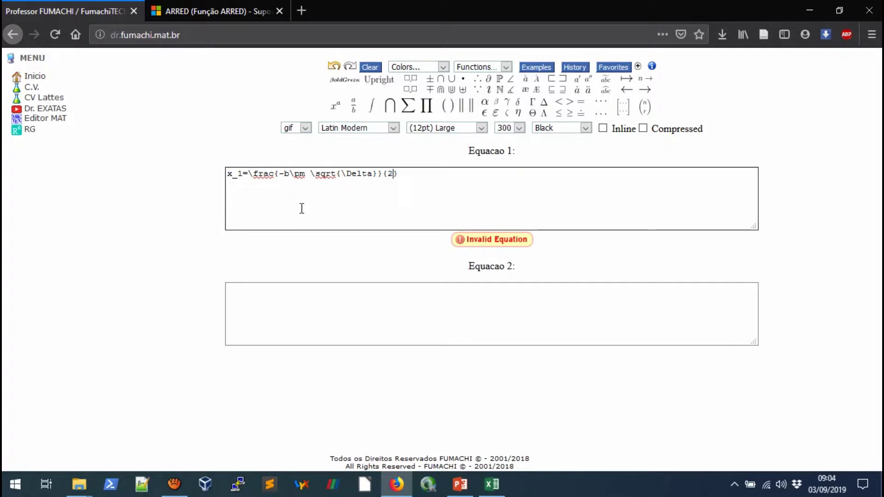
text(\cdot )
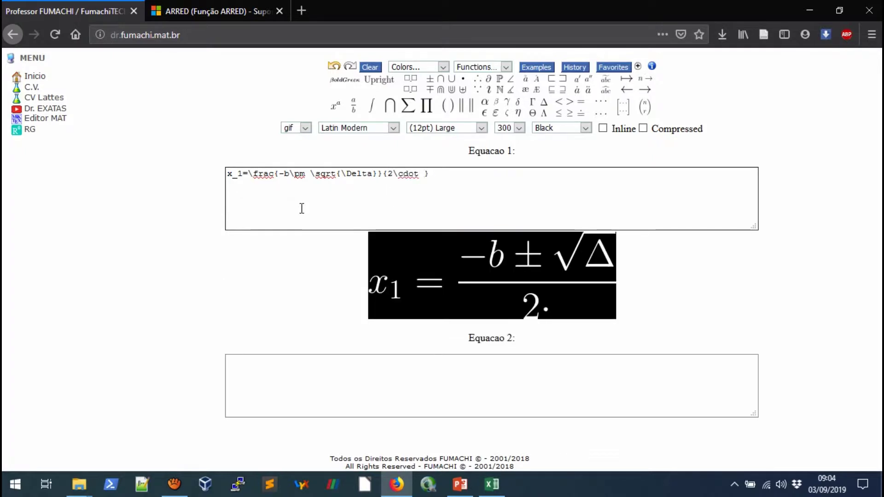
text(a)
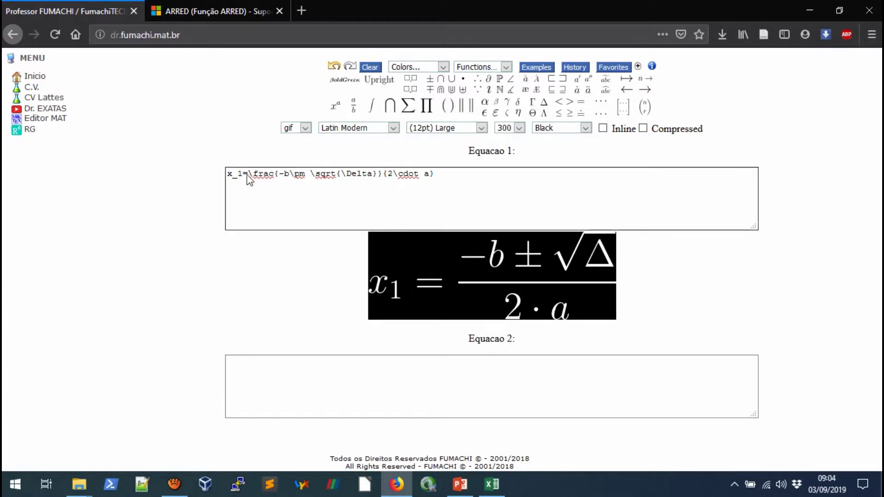
key(Home)
key(Right)
key(Delete)
key(Delete)
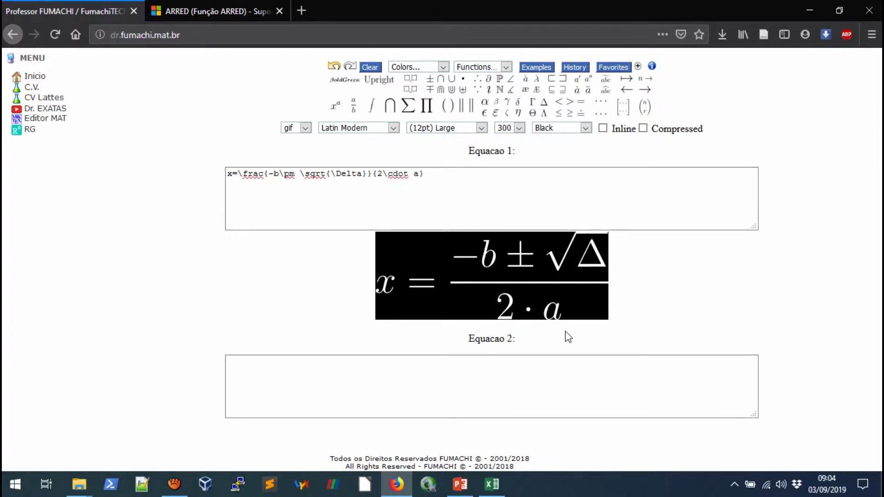
key(alt+Tab)
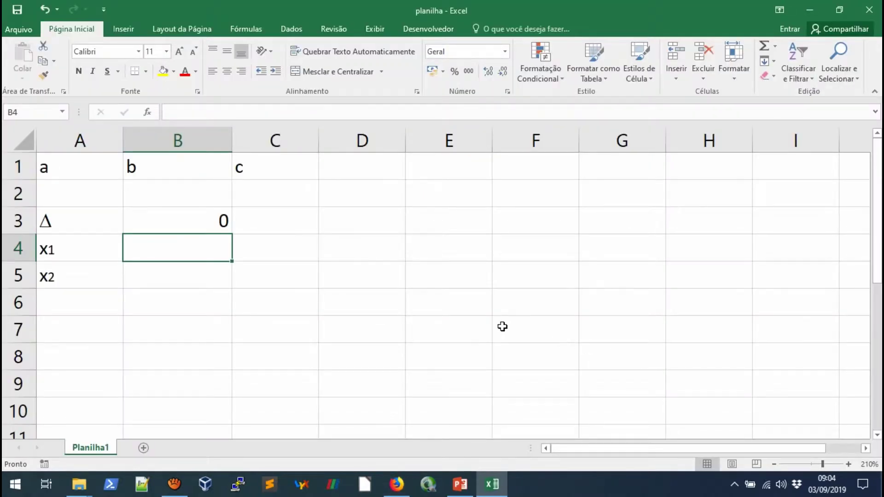
- Enter the x₁ formula =(-B2-RAIZ(B3))/(2*A2) in cell B4
text(=)
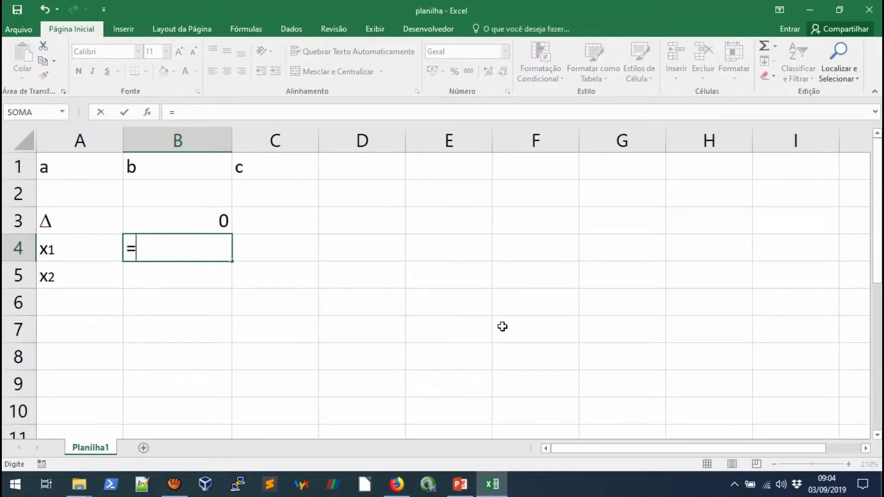
text(()
text(-)
key(Up)
key(Up)
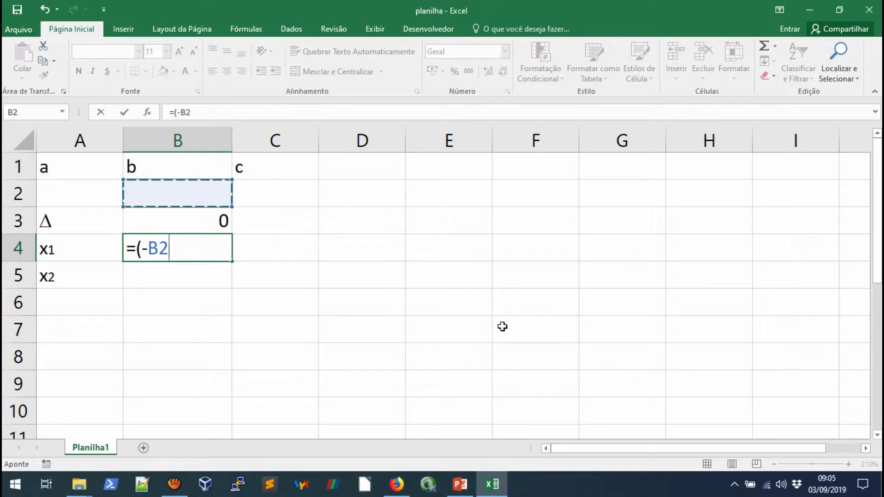
text(-)
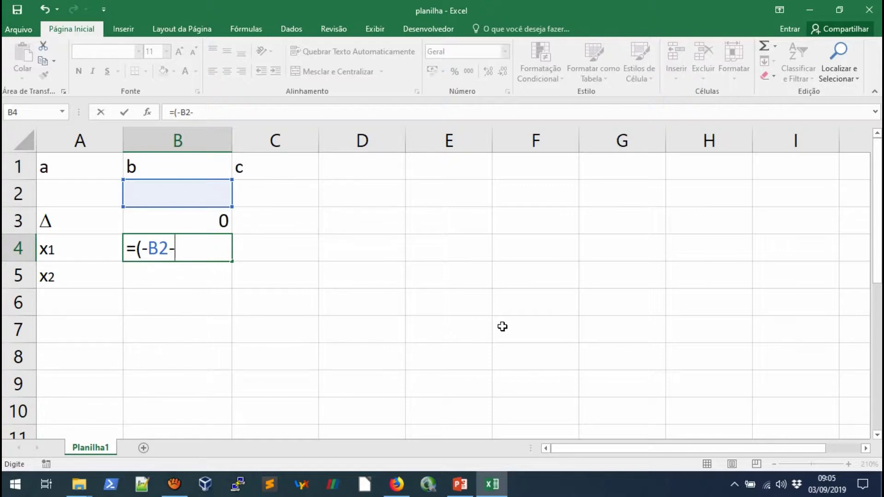
text(raiz)
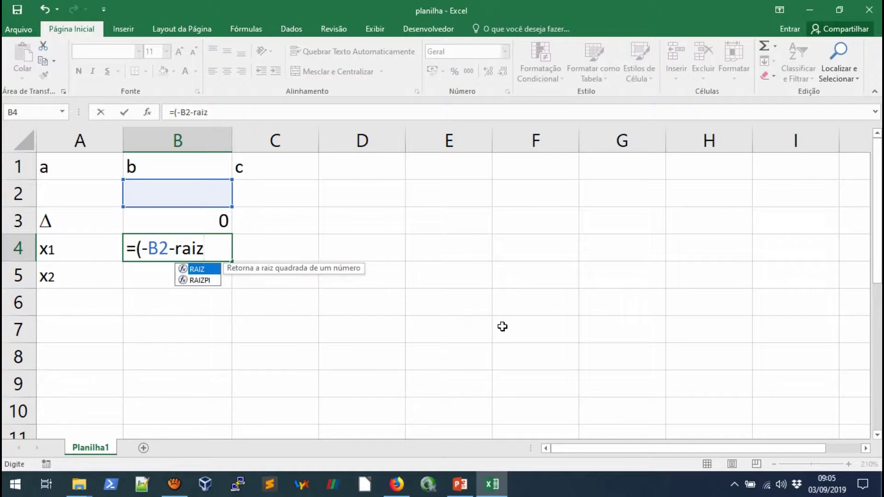
text(()
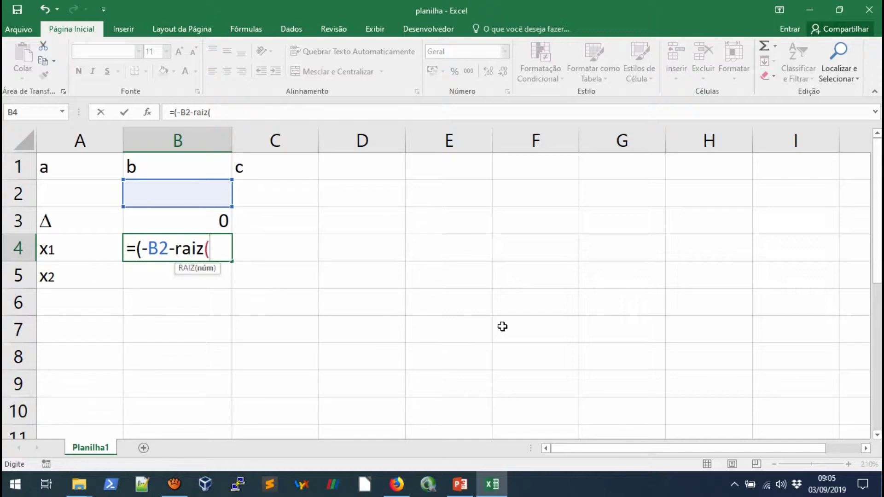
key(Up)
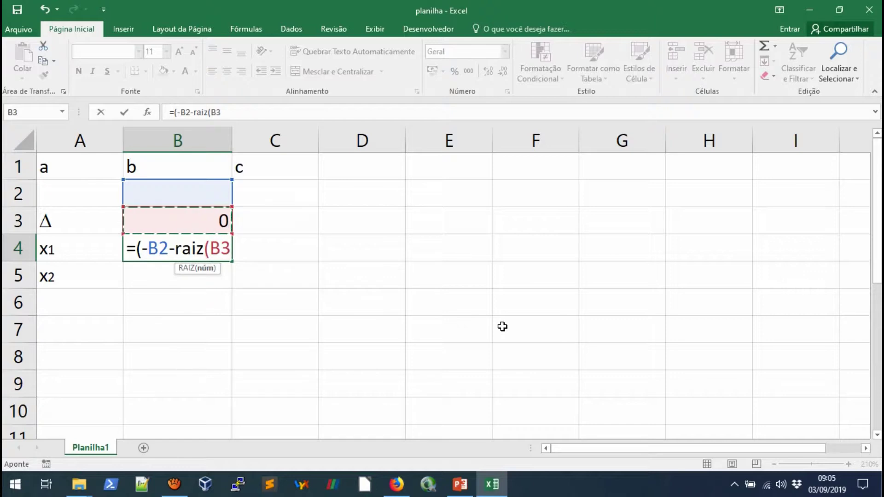
text())
text())
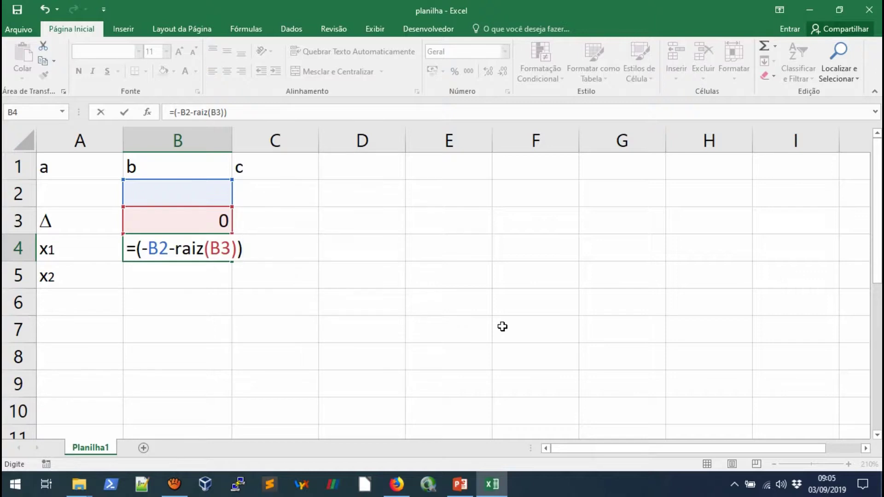
text(/)
text((2*)
key(Up)
key(Up)
key(Left)
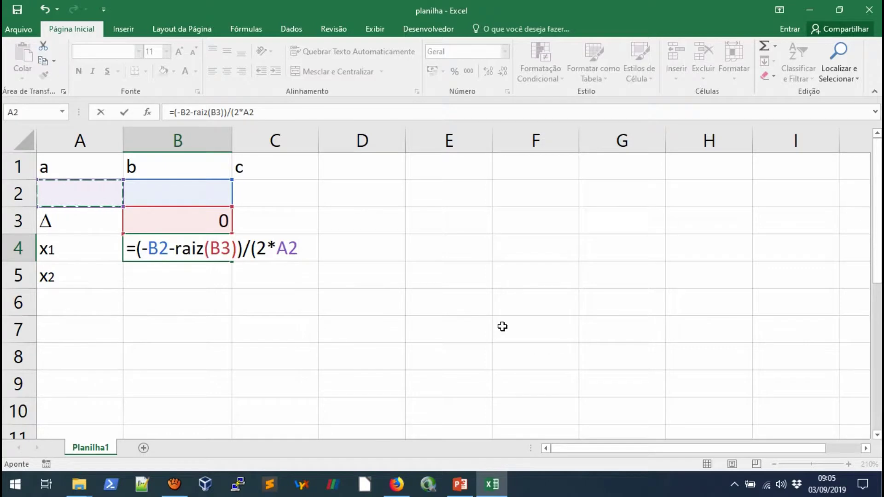
text())
key(Return)
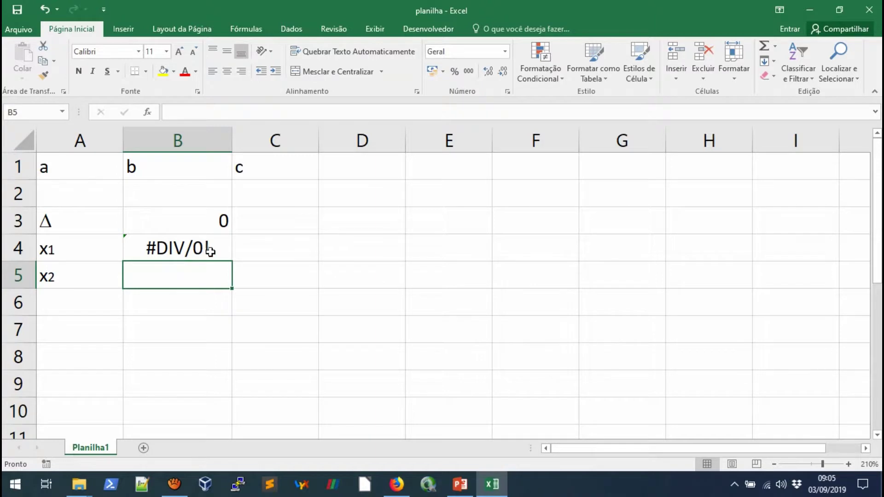
click(87, 191)
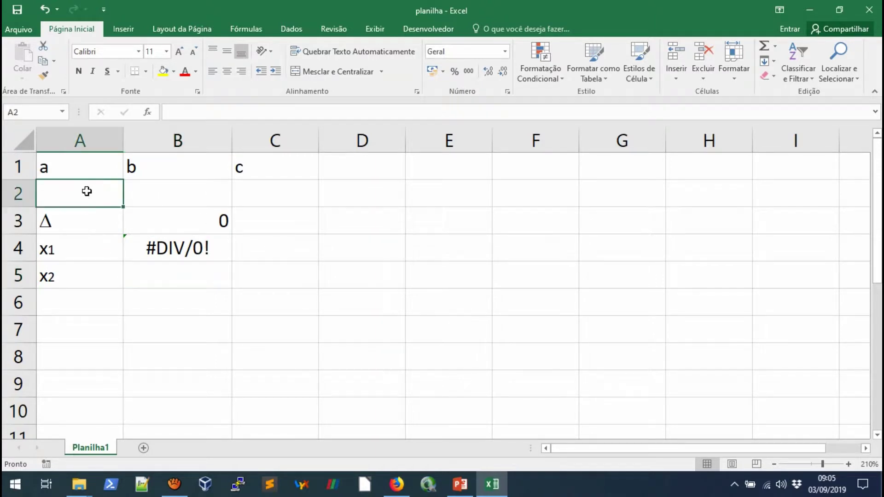
click(178, 244)
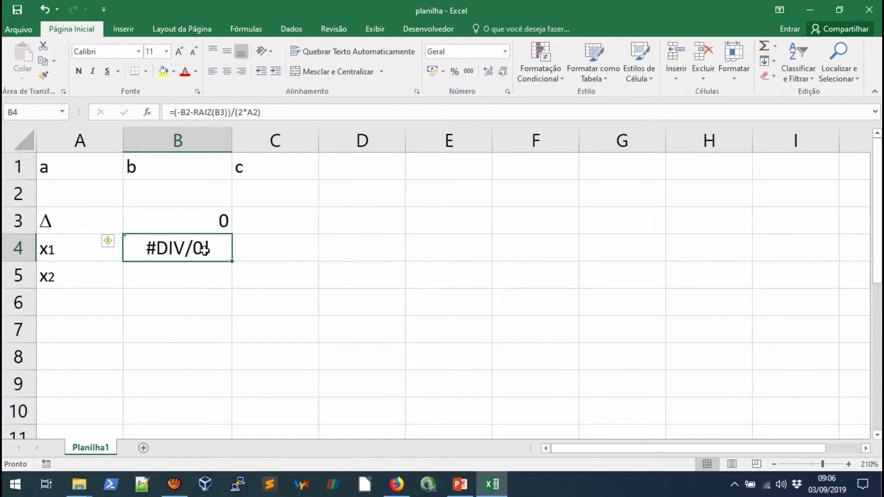
click(109, 191)
text(1)
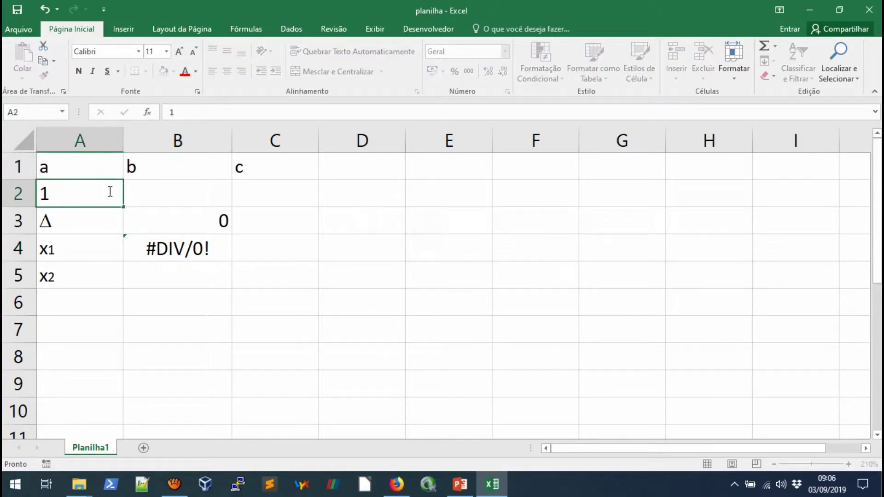
key(Return)
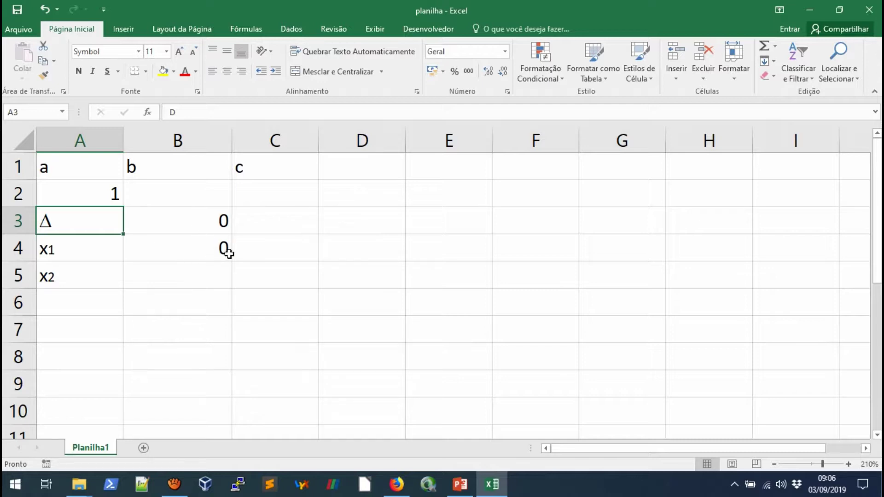
click(225, 249)
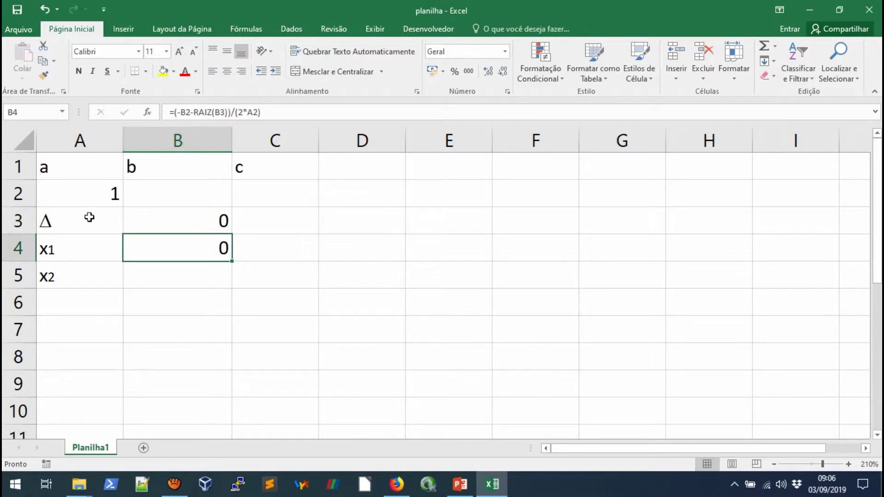
key(ctrl+z)
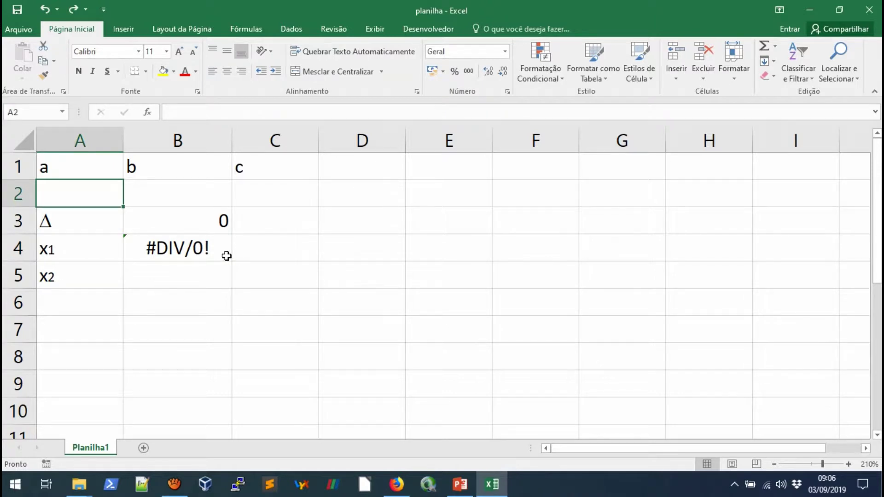
click(202, 248)
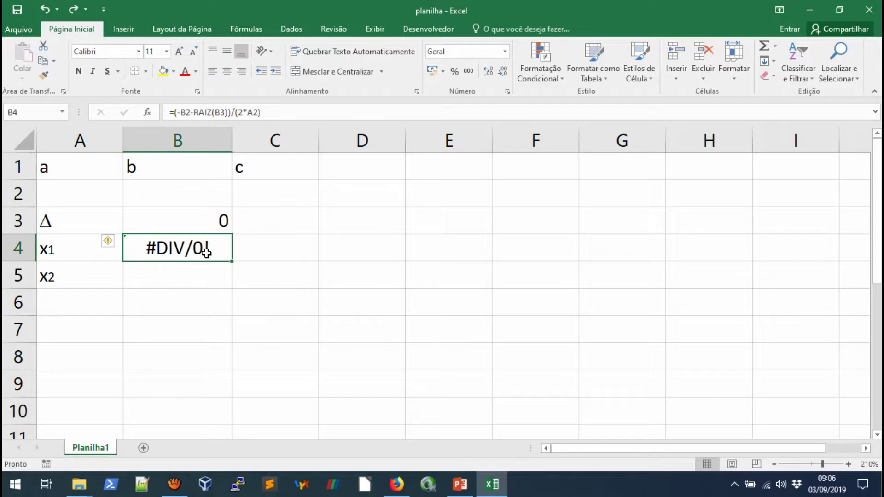
click(187, 277)
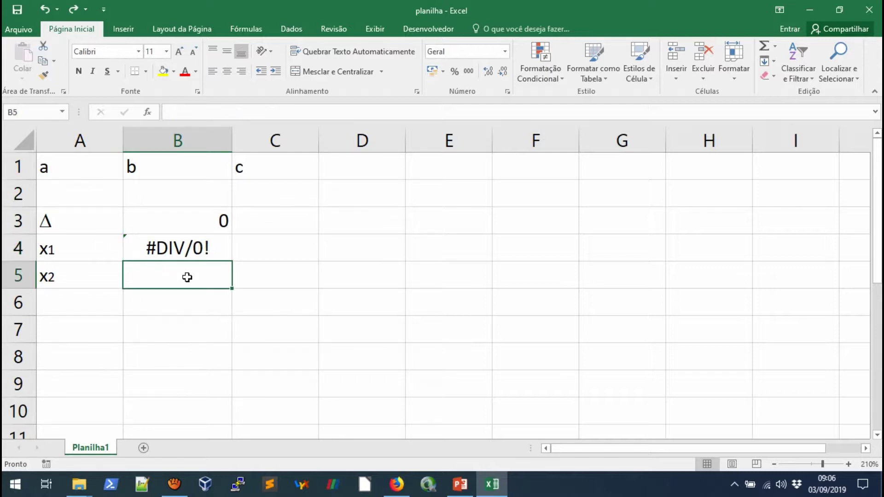
click(189, 248)
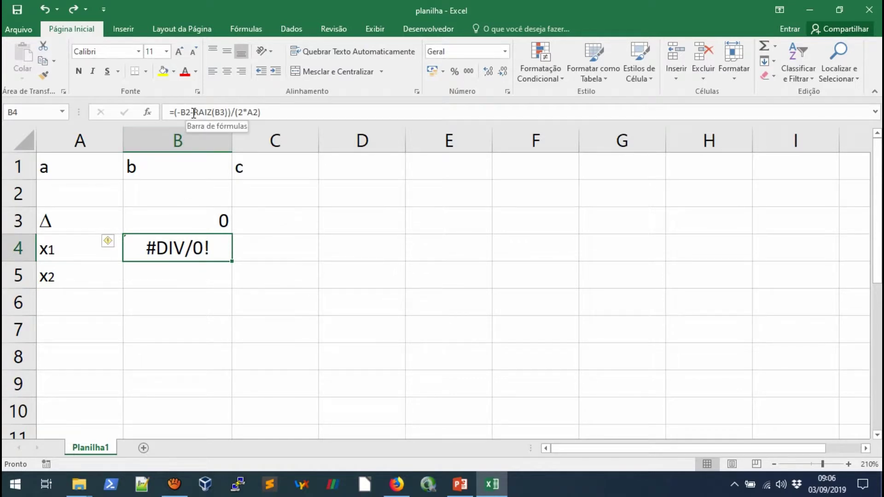
click(195, 279)
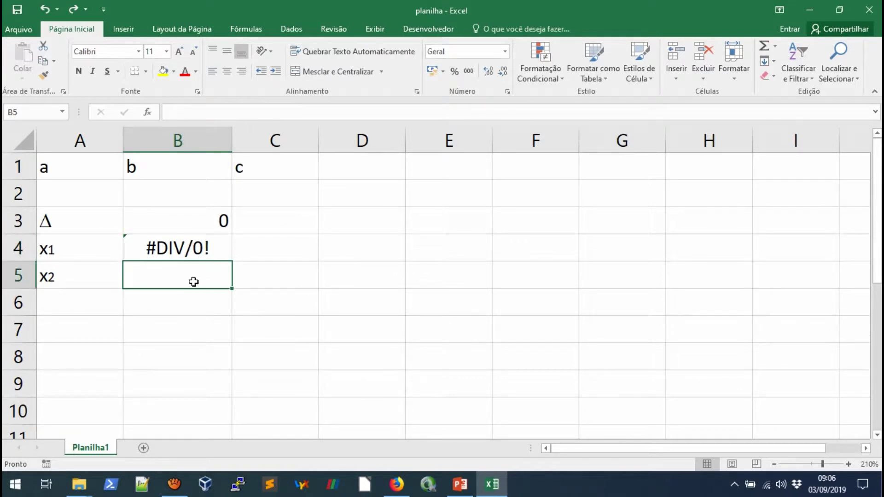
click(198, 249)
drag(261, 113, 174, 115)
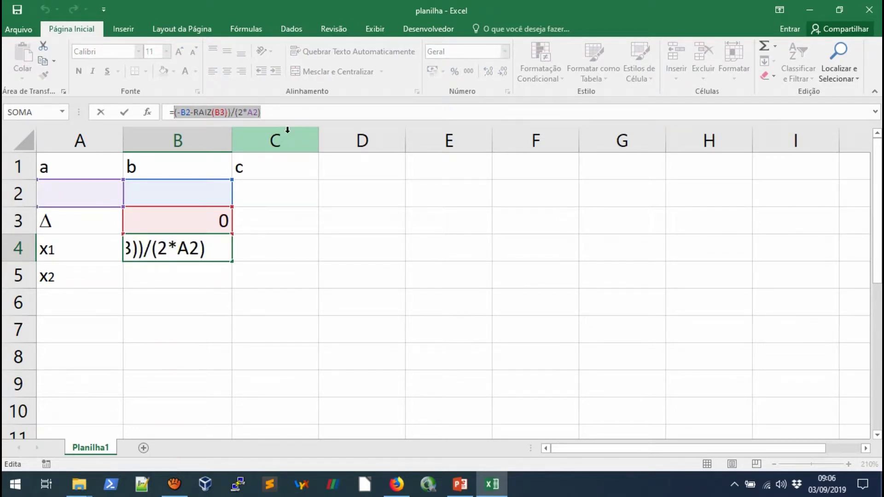
key(ctrl+Return)
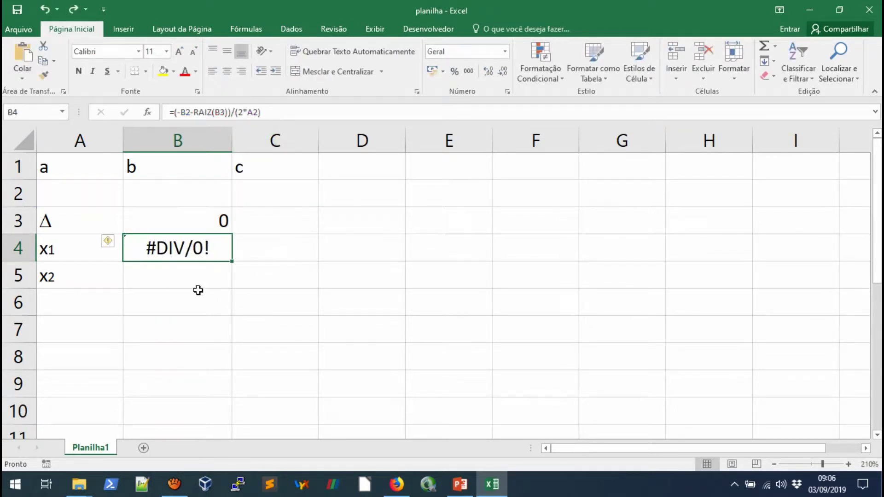
click(191, 277)
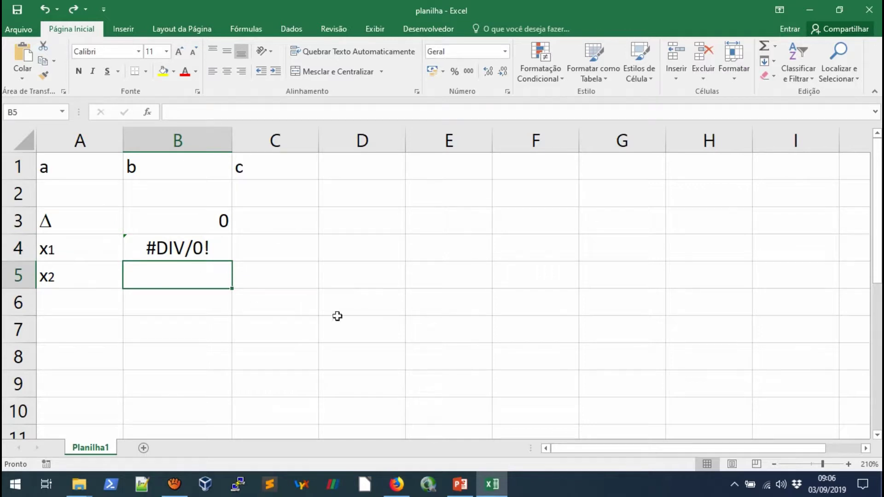
- Enter =(-B2+RAIZ(B3))/(2*A2) in B5 by turning the minus before RAIZ into a plus
text(=(-B2-RAIZ(B3))/(2*A2))
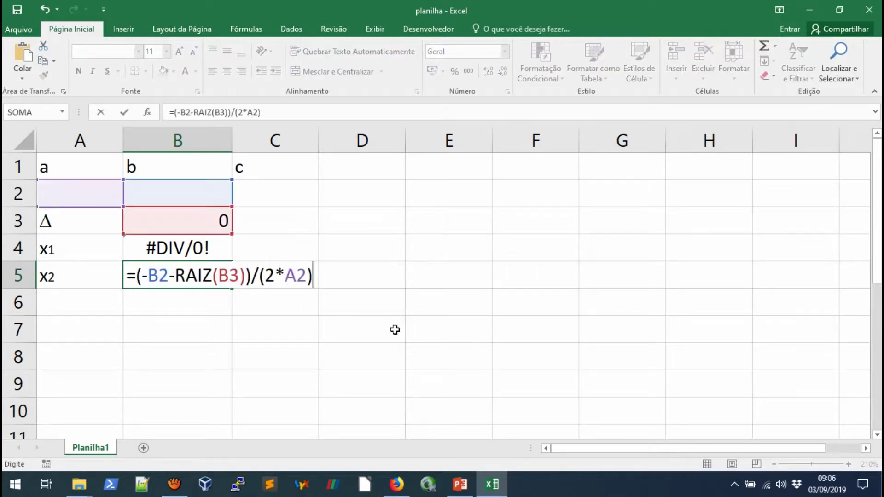
click(194, 112)
key(BackSpace)
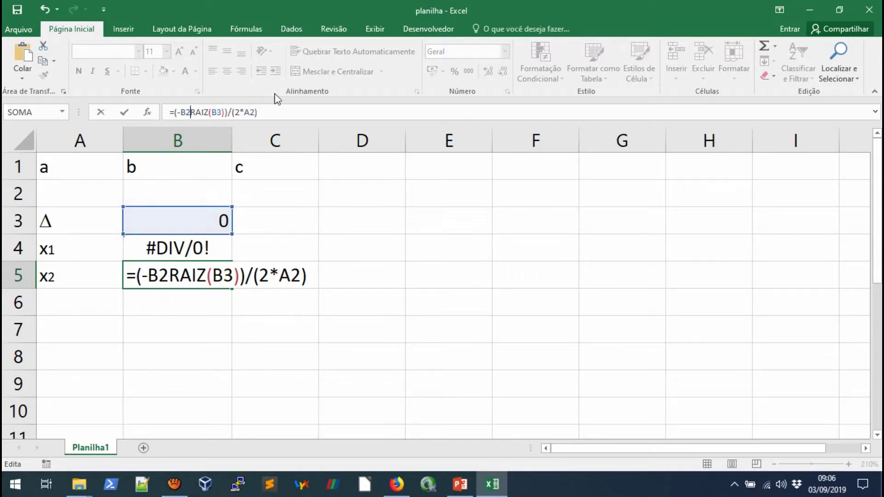
text(+)
key(Return)
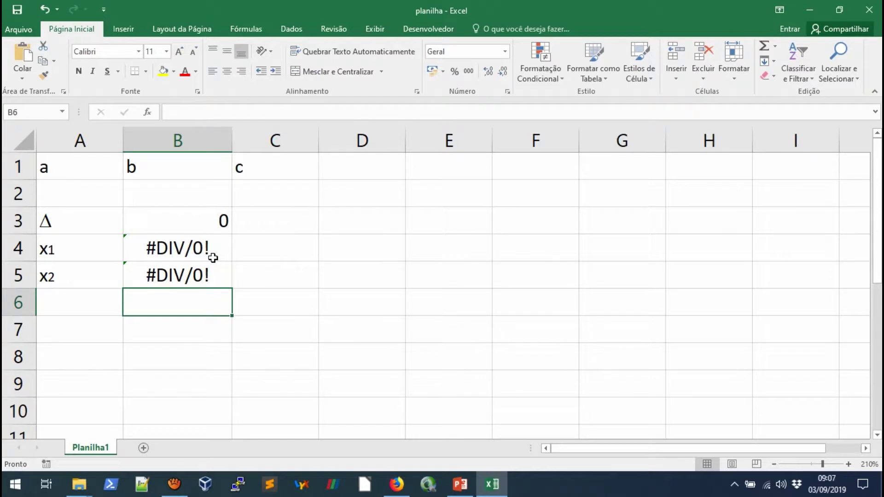
click(87, 201)
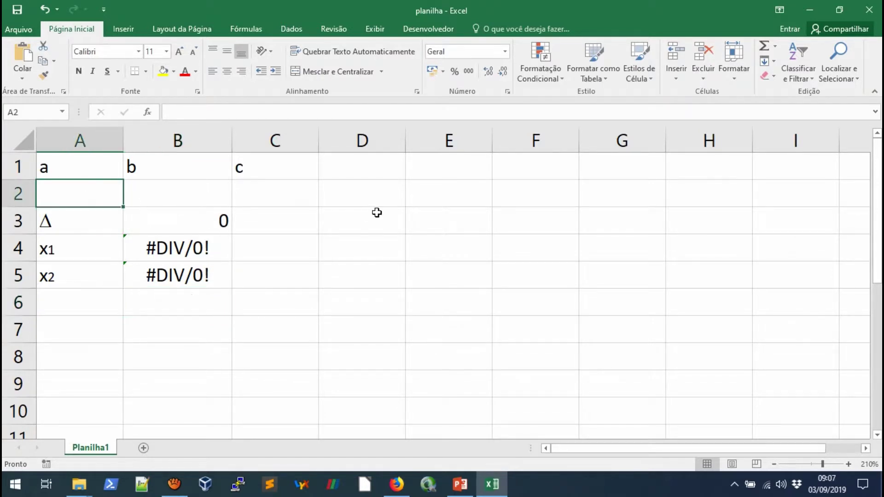
- Enter test coefficients a=1, b=-5, c=6 and review the Δ, x₁ and x₂ results
text(1)
key(Tab)
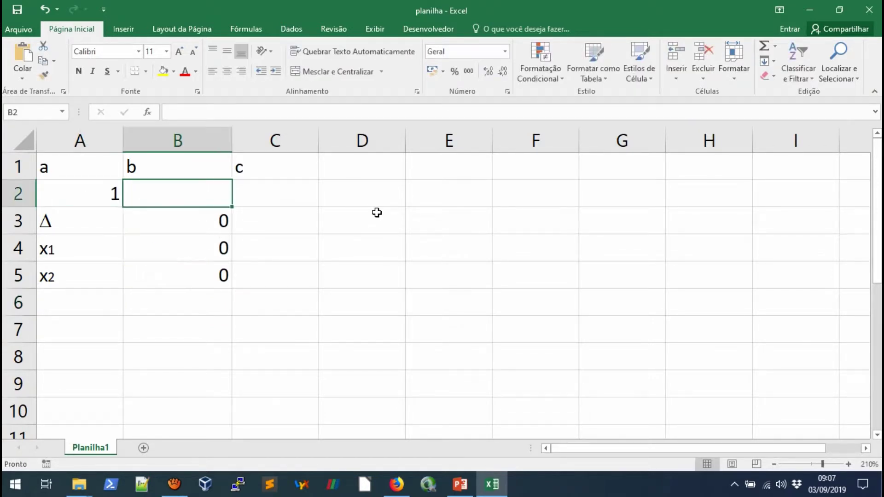
text(-5)
key(Tab)
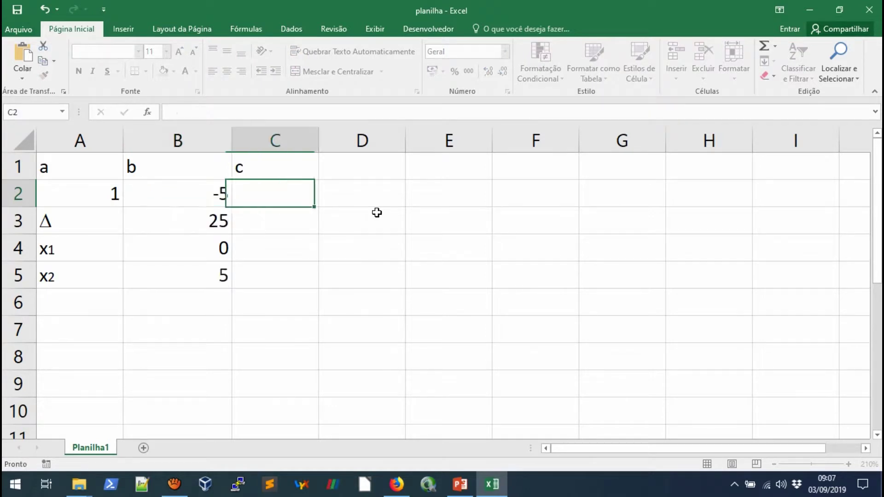
text(6)
key(Tab)
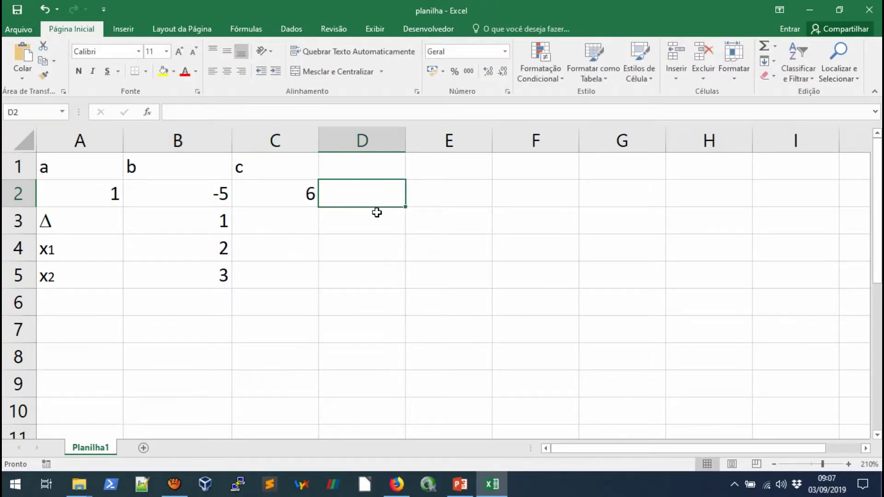
key(Down)
key(Left)
key(Left)
key(Down)
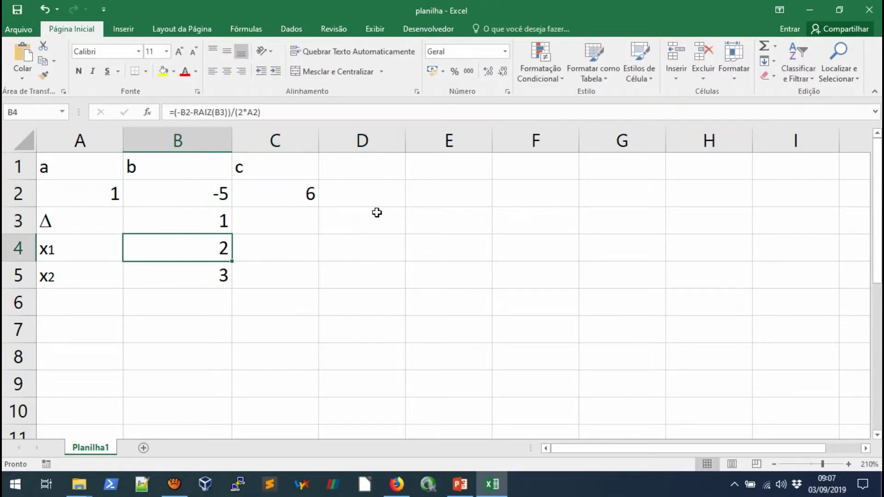
key(Down)
key(Up)
key(Up)
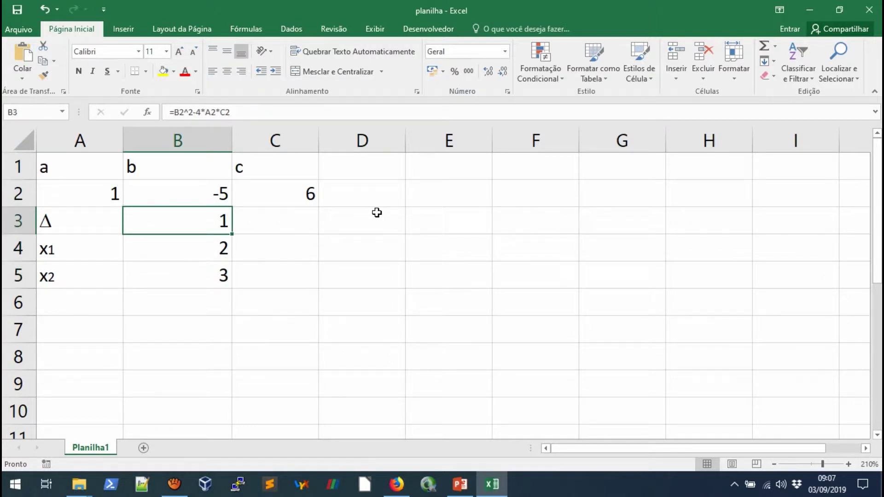
key(Down)
key(Down)
key(Up)
key(Up)
key(Up)
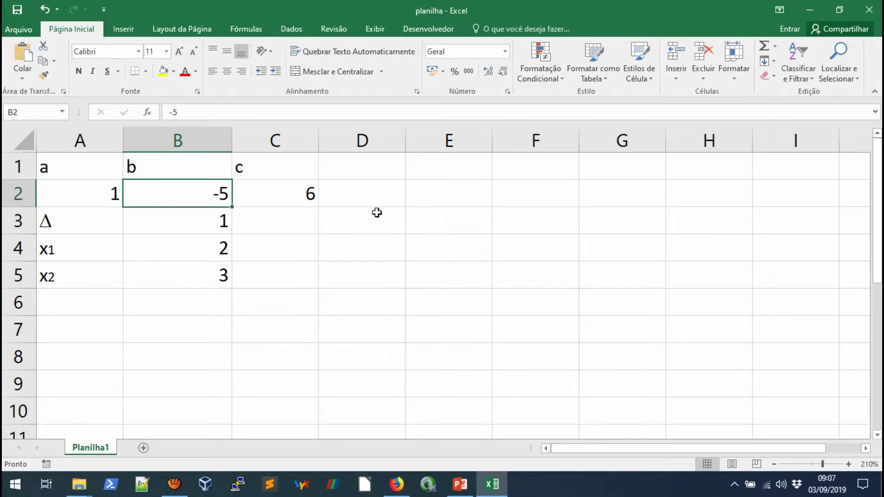
- Change b to -4 and c to 4, then check the recalculated Δ and roots
text(-4)
key(Tab)
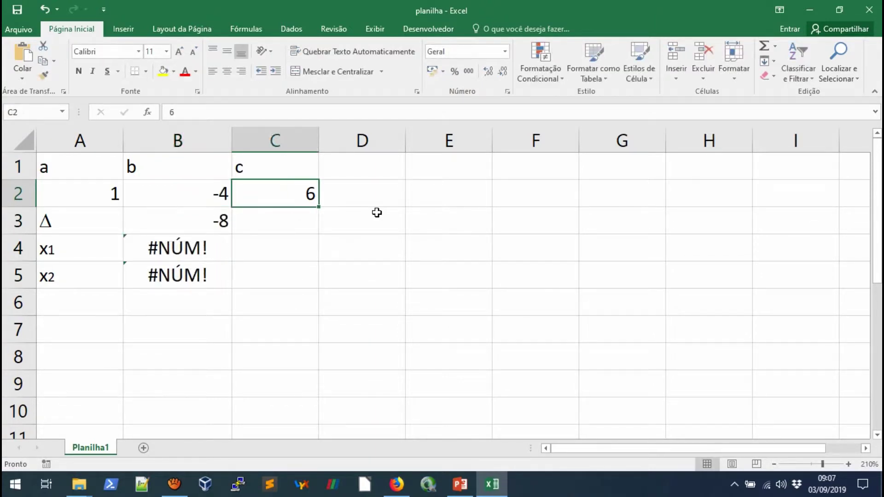
text(4)
key(Tab)
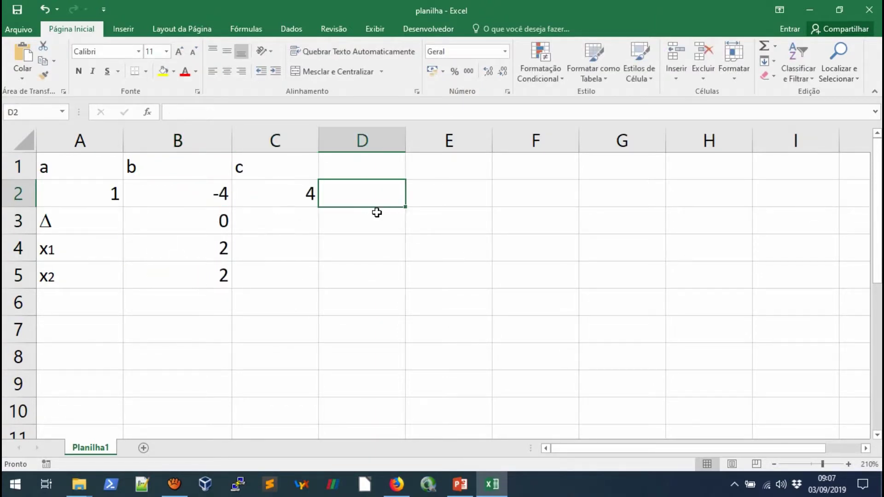
key(Down)
key(Left)
key(Left)
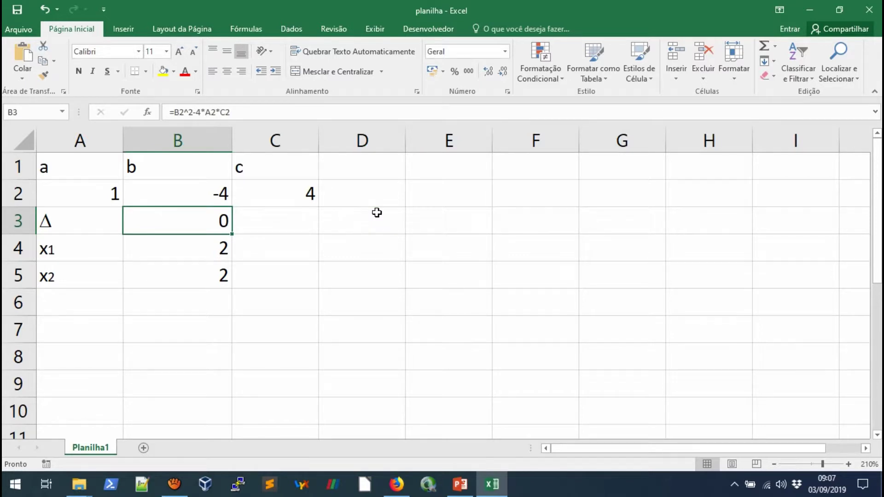
key(Down)
key(Down)
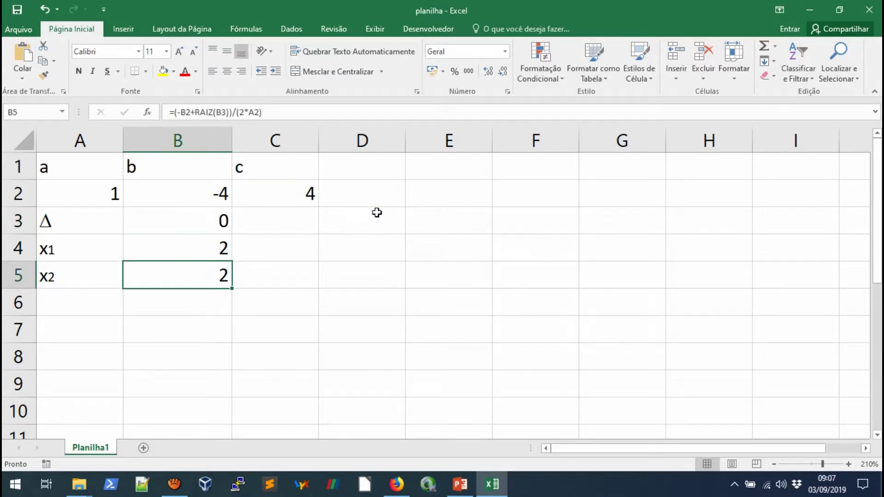
key(Up)
key(Up)
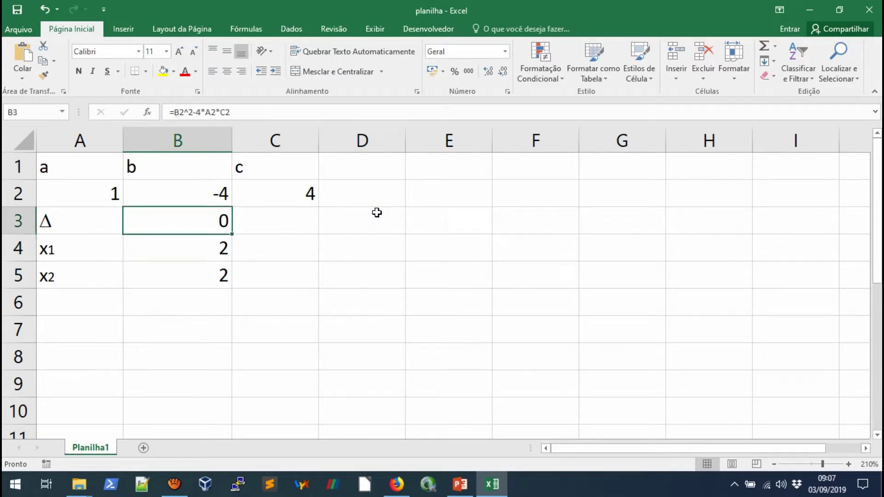
key(Up)
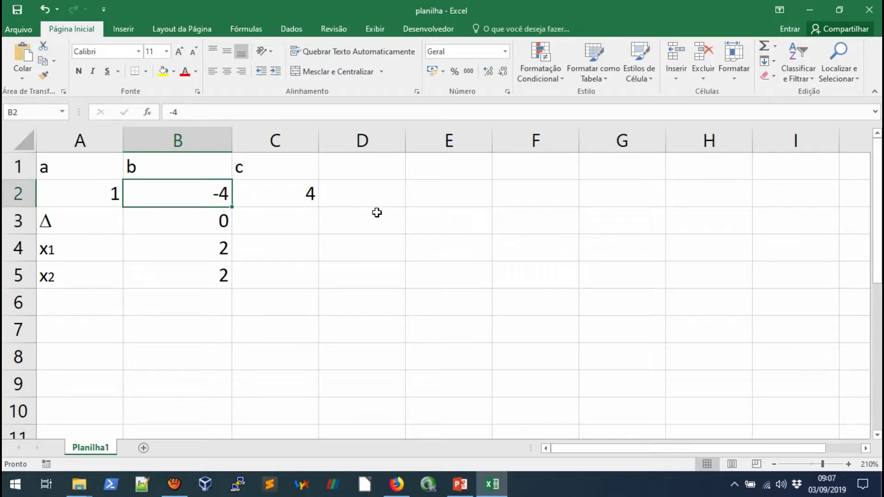
- Change b to -6 and select the x₁ cell B4 showing the error
text(-6)
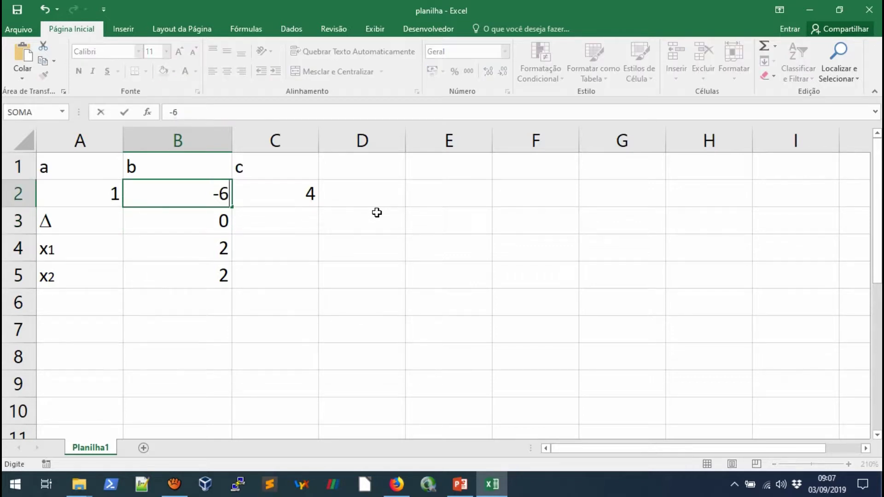
key(Tab)
text(13)
key(Tab)
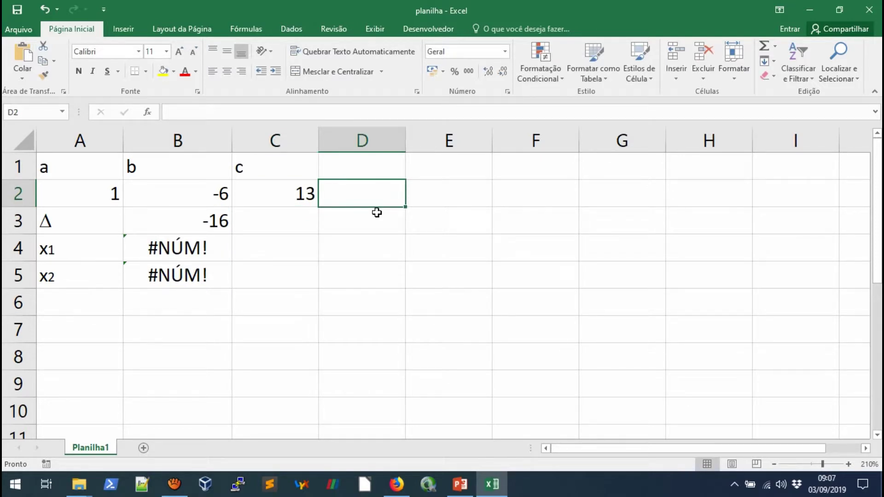
click(156, 251)
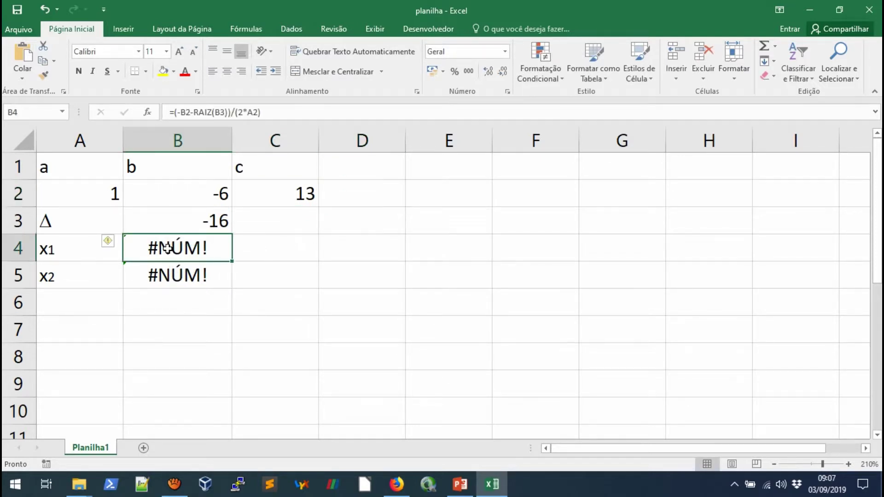
click(107, 243)
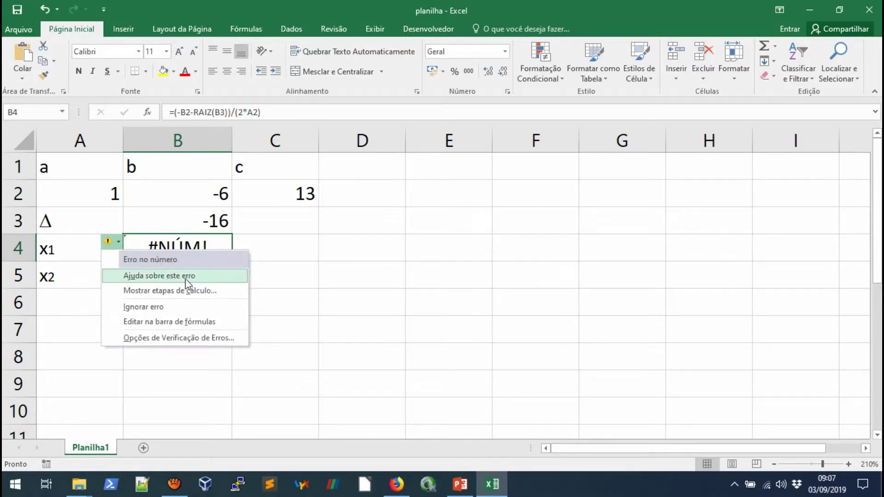
click(286, 267)
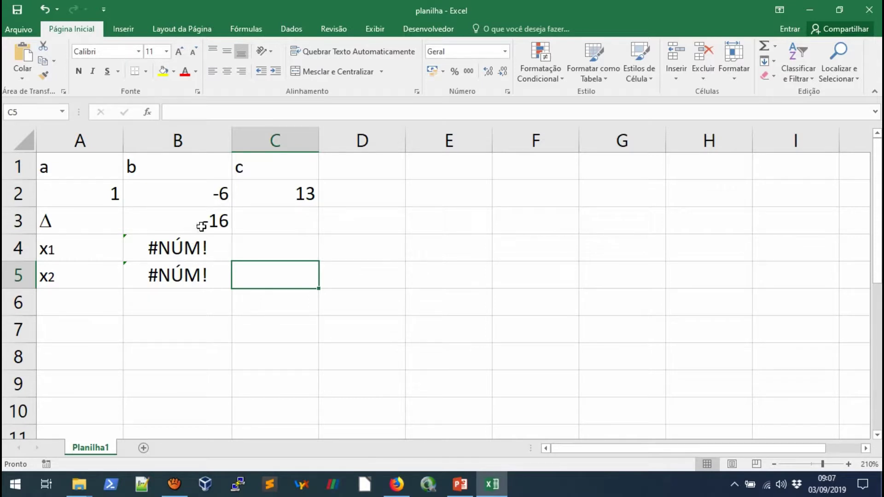
click(214, 221)
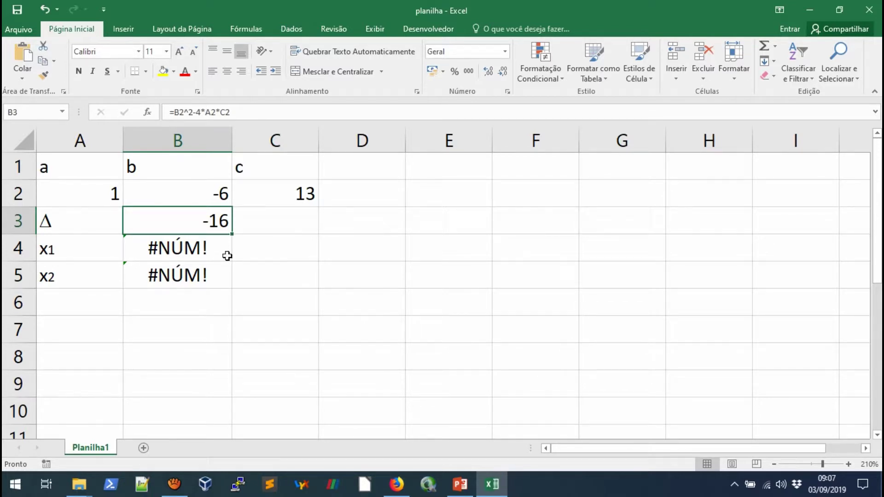
click(197, 254)
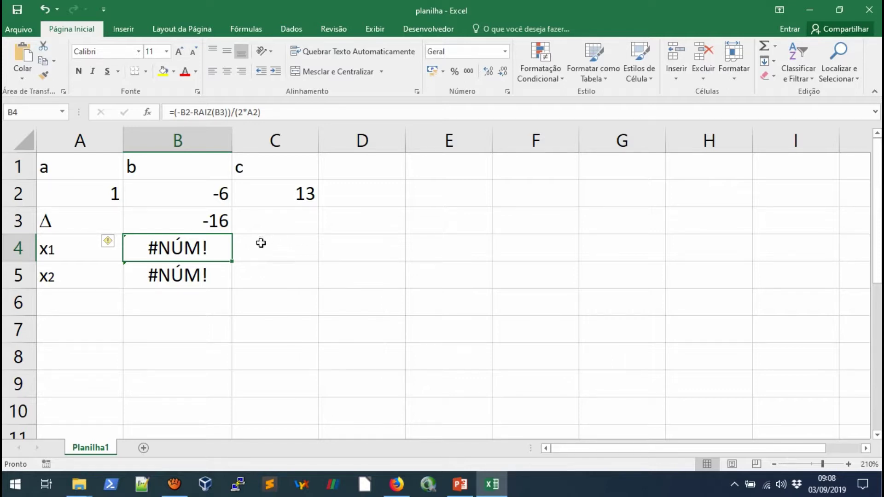
click(176, 114)
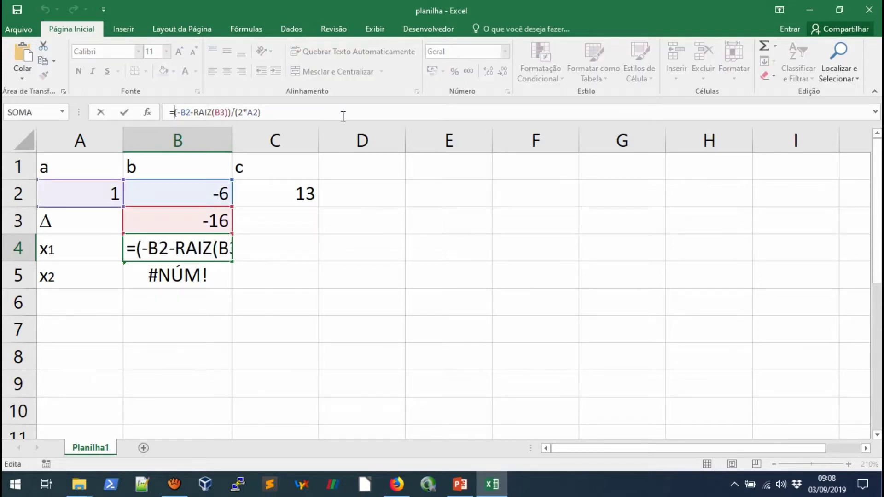
- Start rewriting B4's x₁ formula as =se(B3>=0;(-B2-RAIZ(B3))/(2*A2); and bring up the equation editor
text(se)
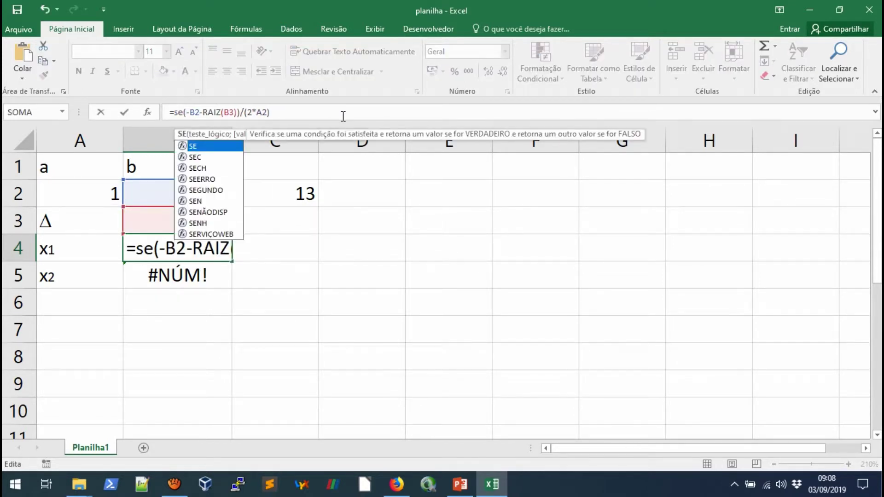
text(()
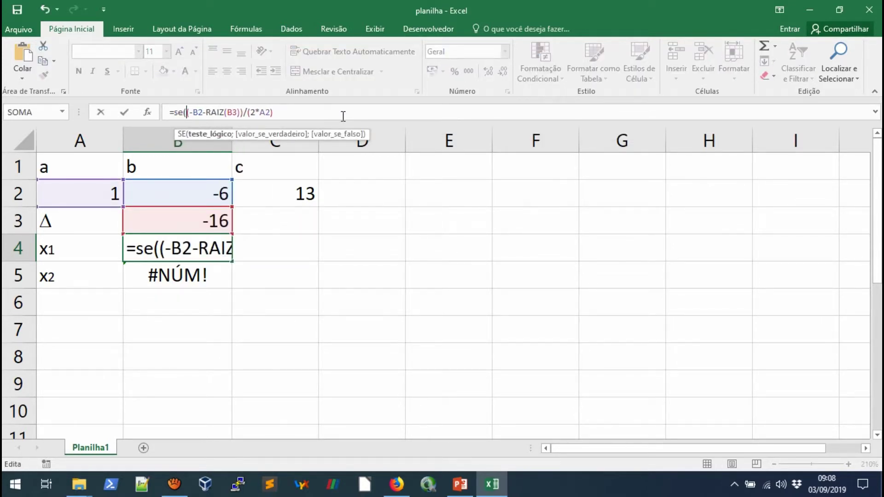
click(343, 116)
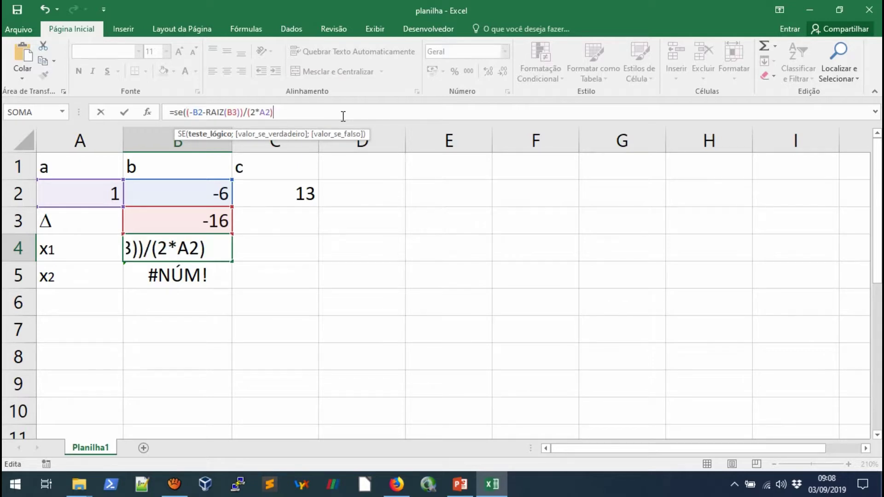
key(Home)
key(Right)
key(Right)
key(Right)
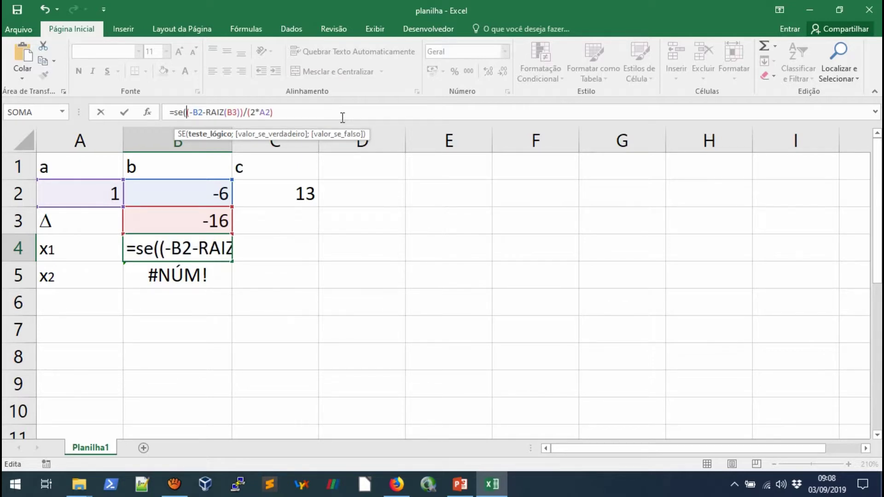
click(202, 224)
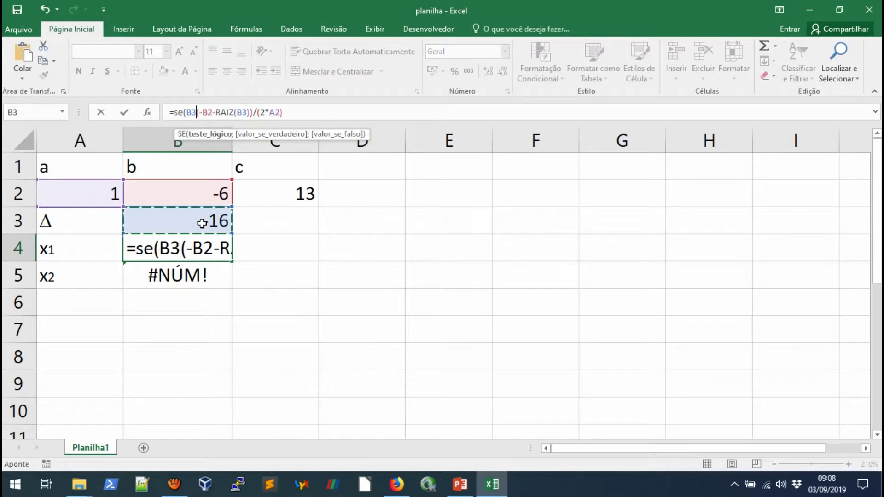
text(>)
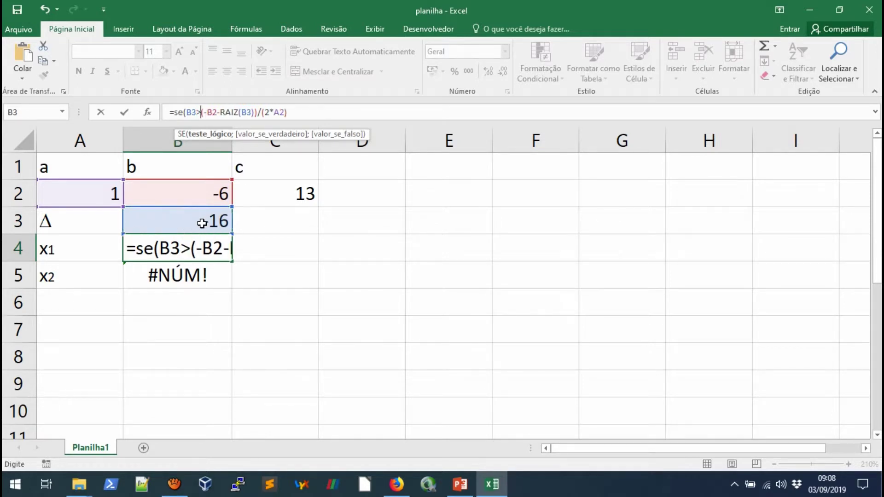
text(=0)
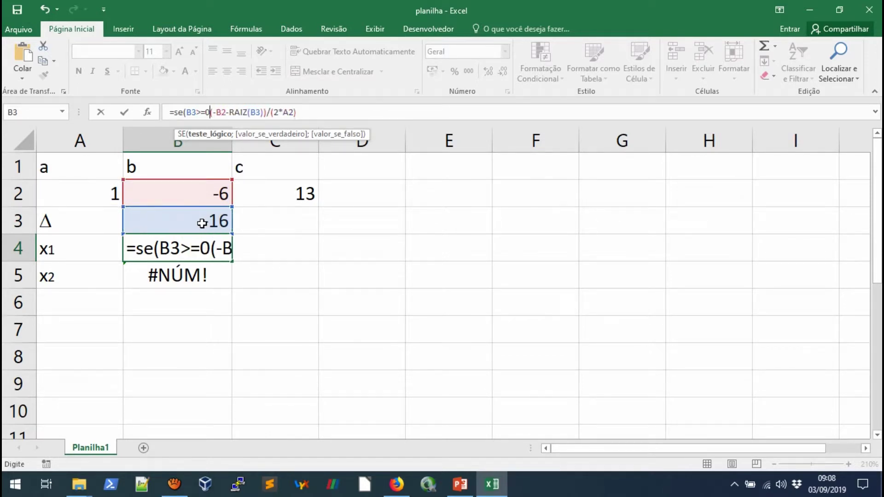
text(;)
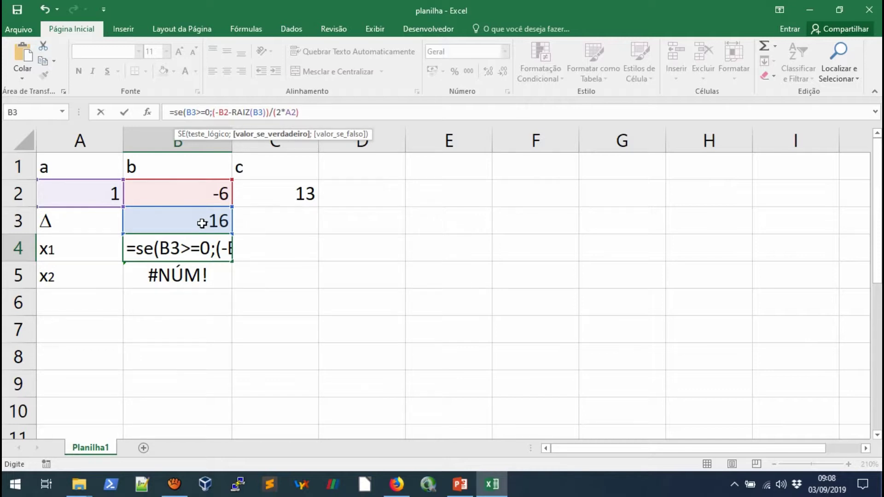
click(416, 112)
text(;)
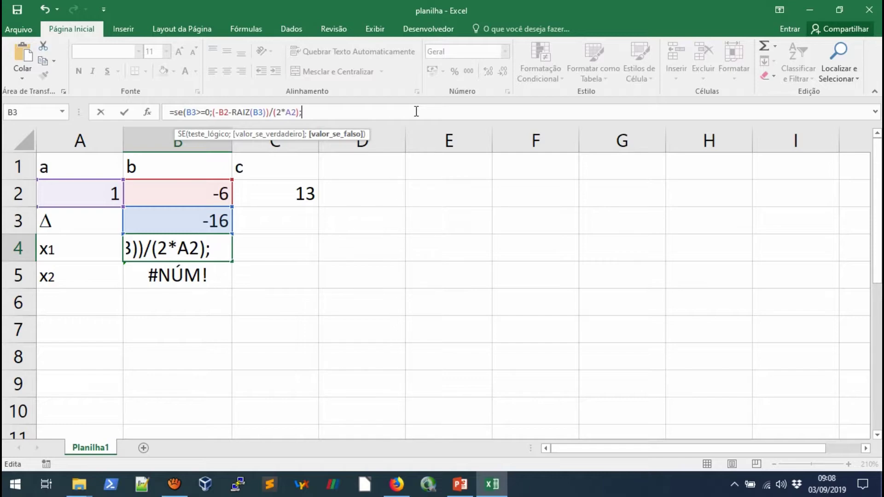
key(alt+Tab)
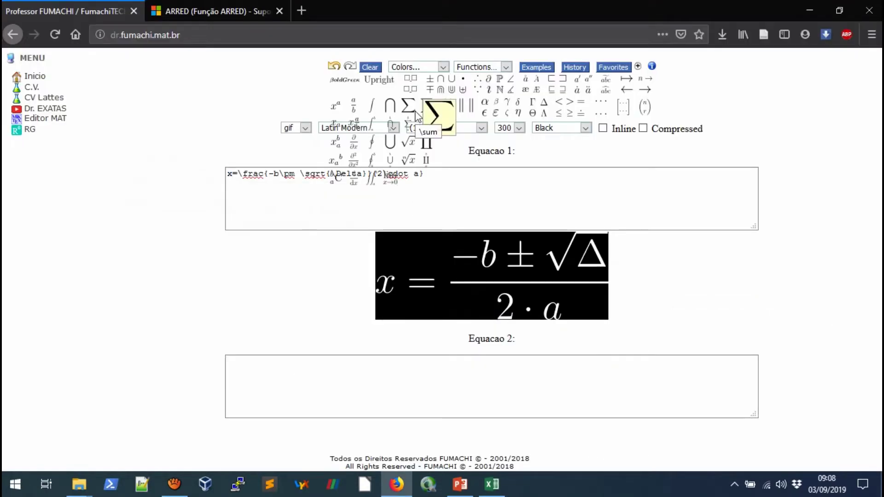
- Preview a+b\cdot i in the Equação 2 field, then return to Excel
click(486, 389)
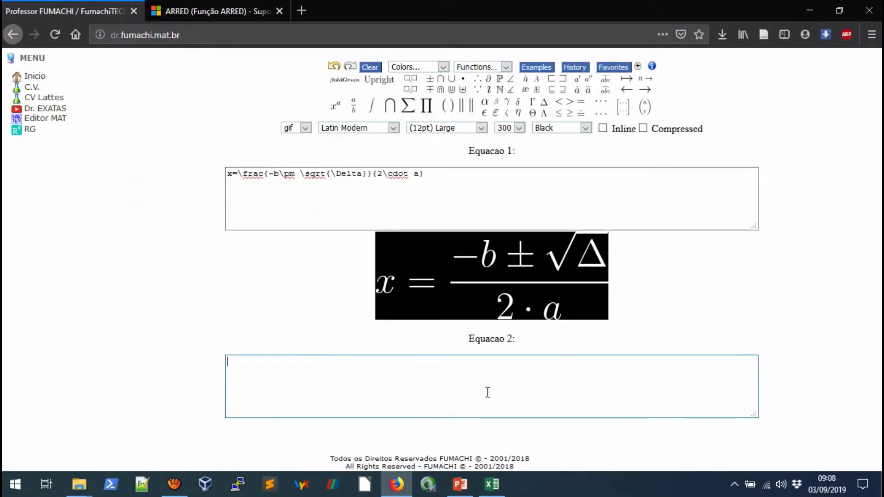
text(a+)
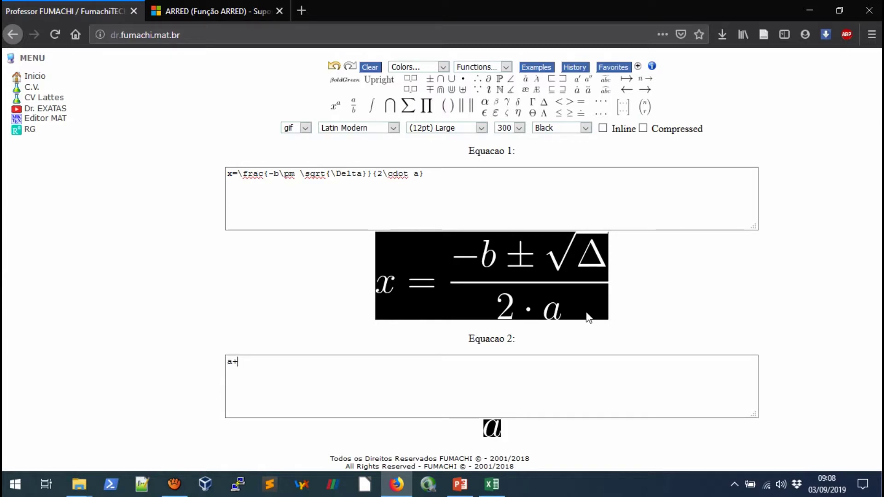
text(b\cdot i)
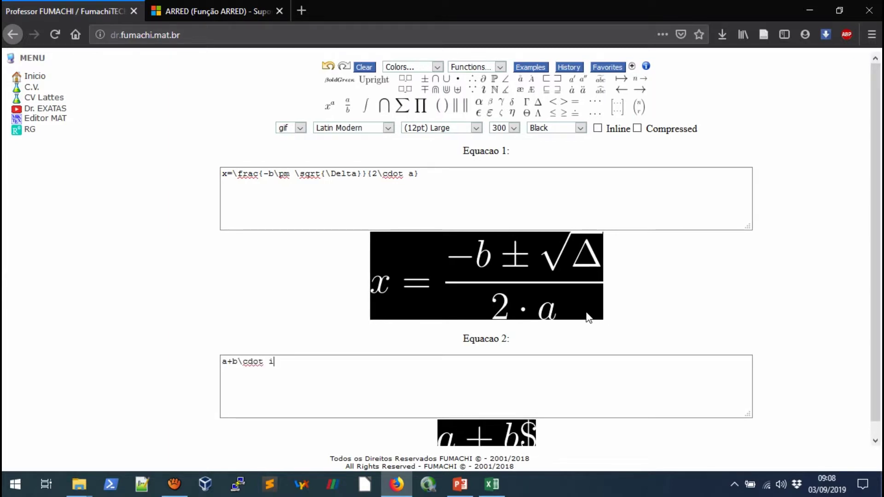
scroll(783, 306, down, 1)
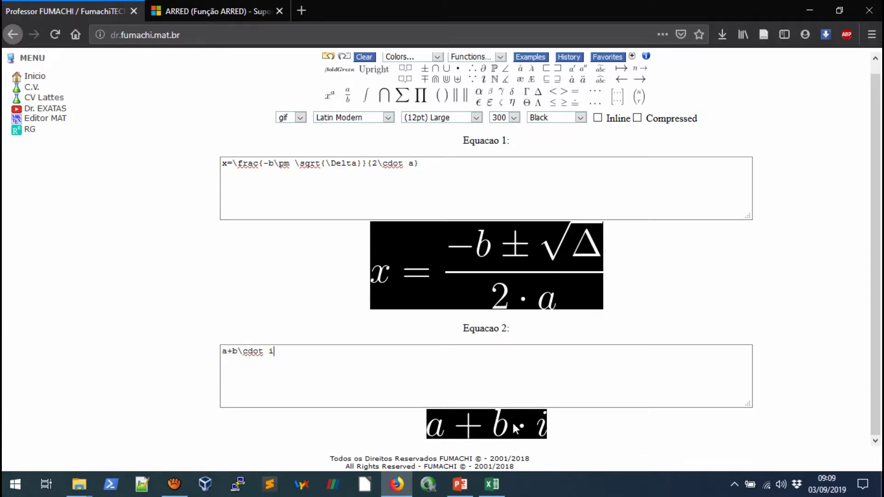
key(alt+Tab)
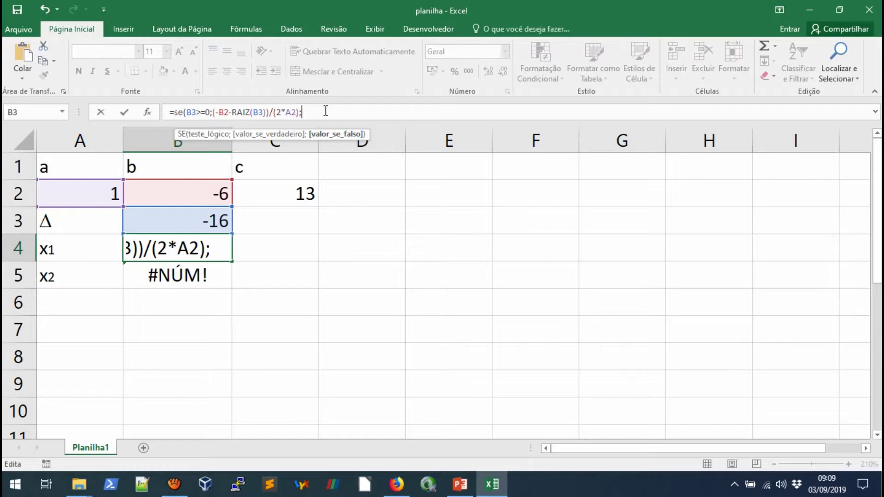
- Append the false branch (-B2)/(2*A2) to B4's SE formula, checking the equation editor for reference
key(alt+Tab)
text(()
text(-)
click(204, 192)
text(/)
key(BackSpace)
text()/(2)
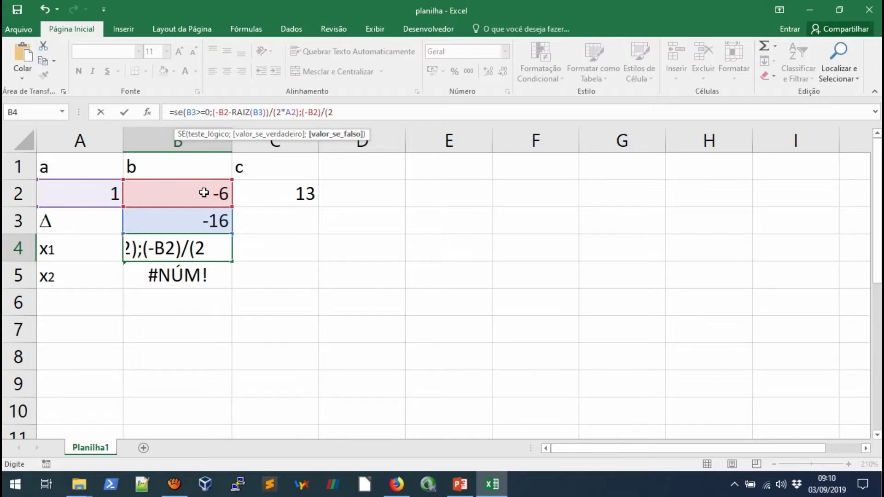
text(*)
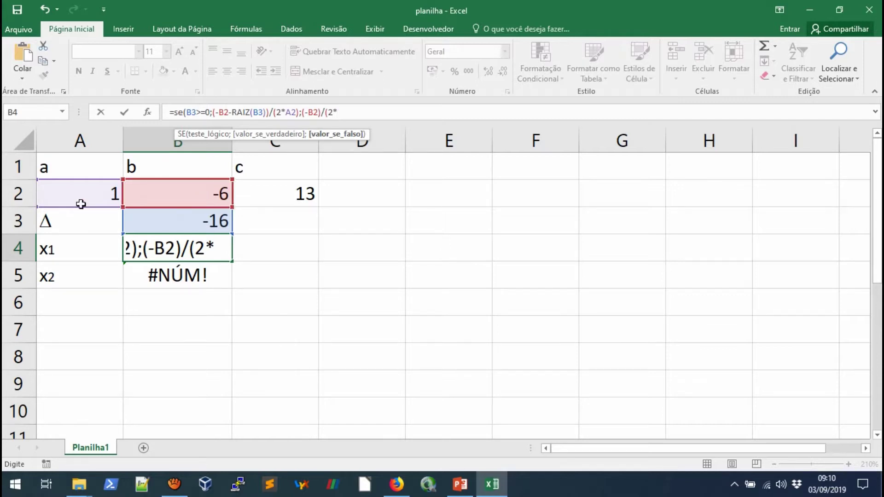
click(63, 196)
text())
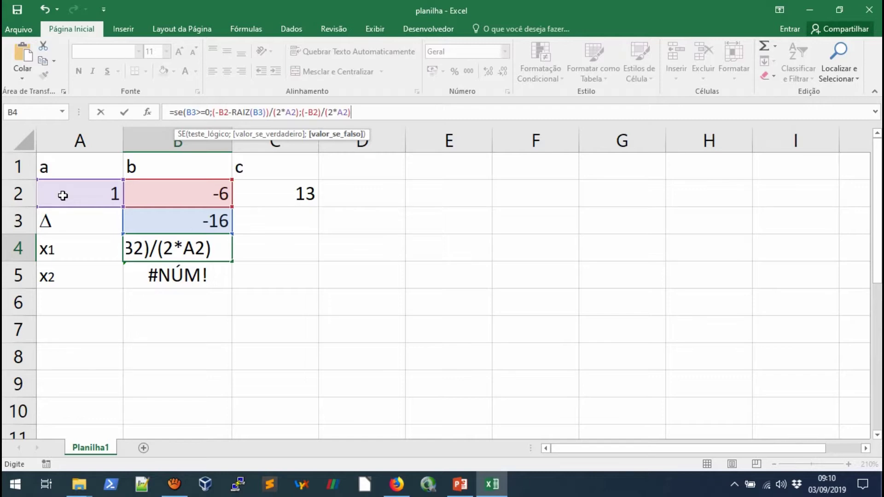
key(alt+Tab)
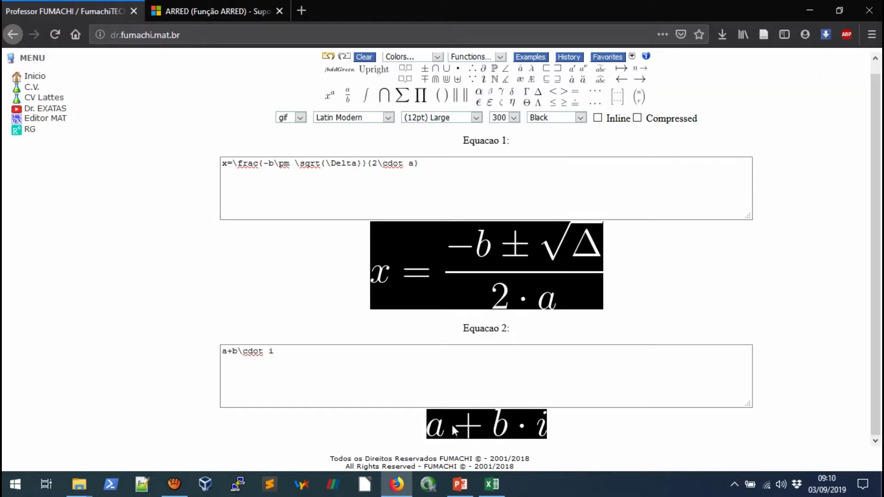
key(alt+Tab)
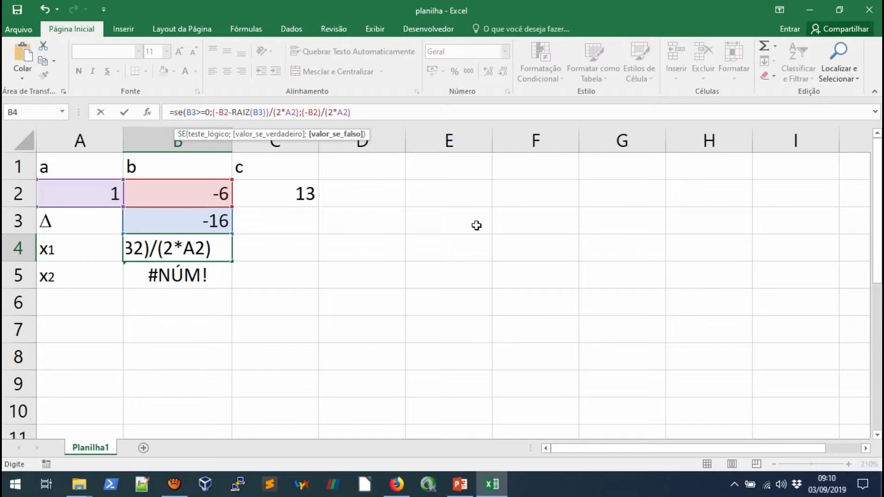
- Finish B4's false branch with &" - "&RAIZ(-B3)&"i" so x₁ displays 3 - 4i
text(&)
text(")
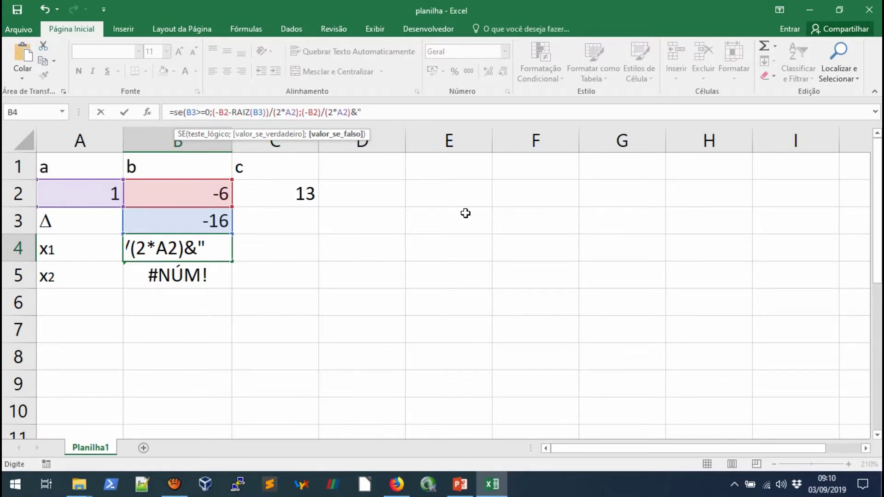
text( -)
text( ")
text(&)
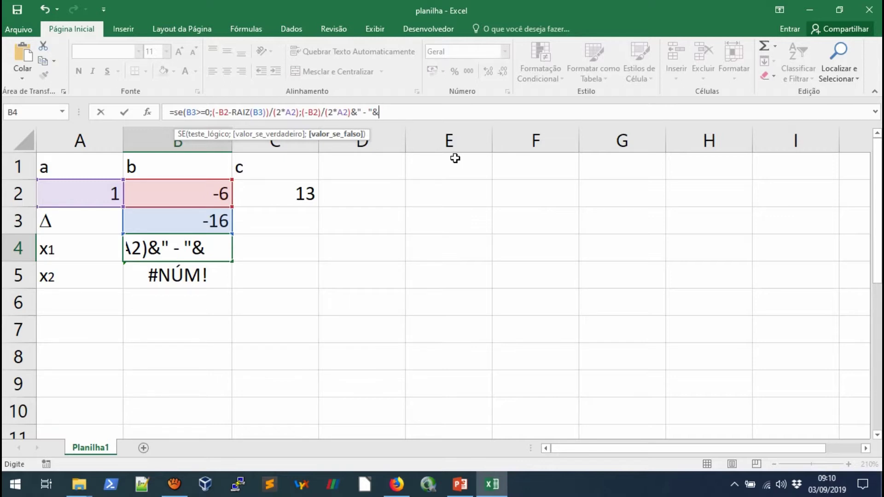
text(raiz)
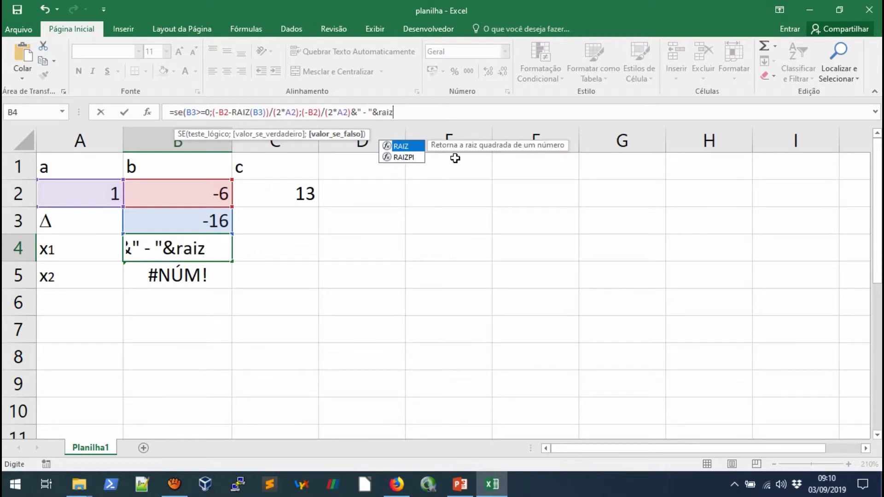
text((-)
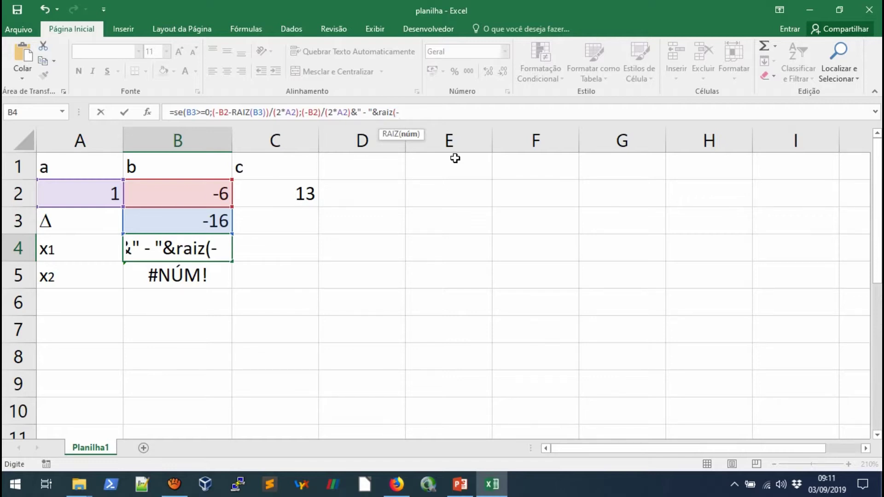
click(219, 222)
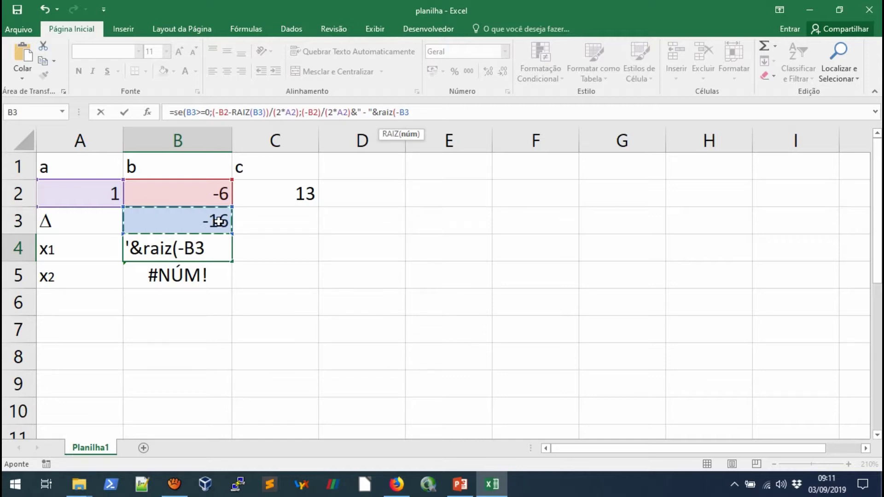
text())
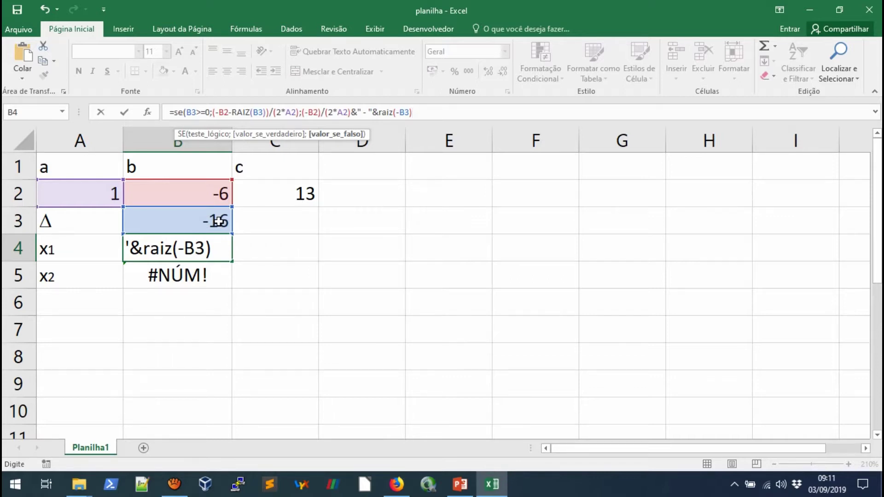
text(&)
text("i")
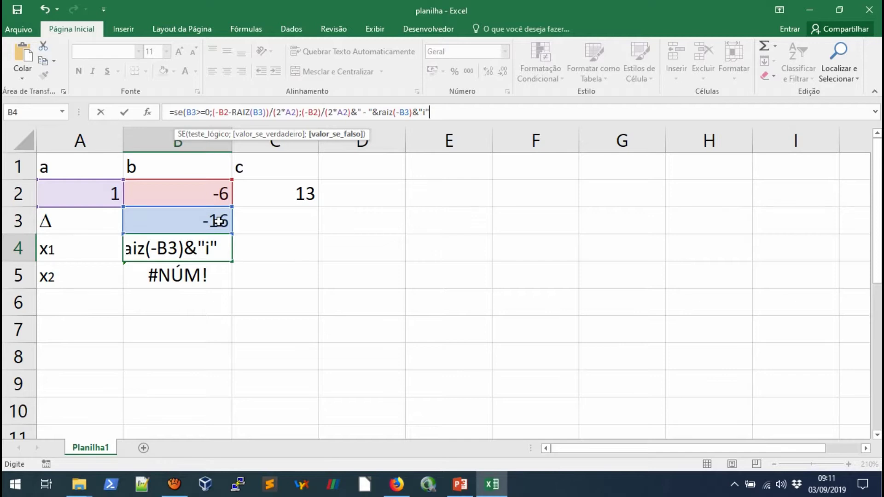
key(Return)
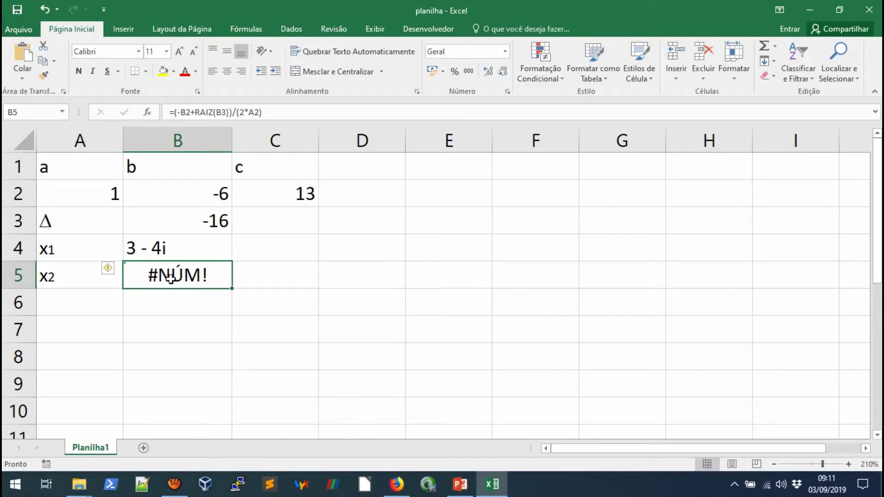
click(279, 194)
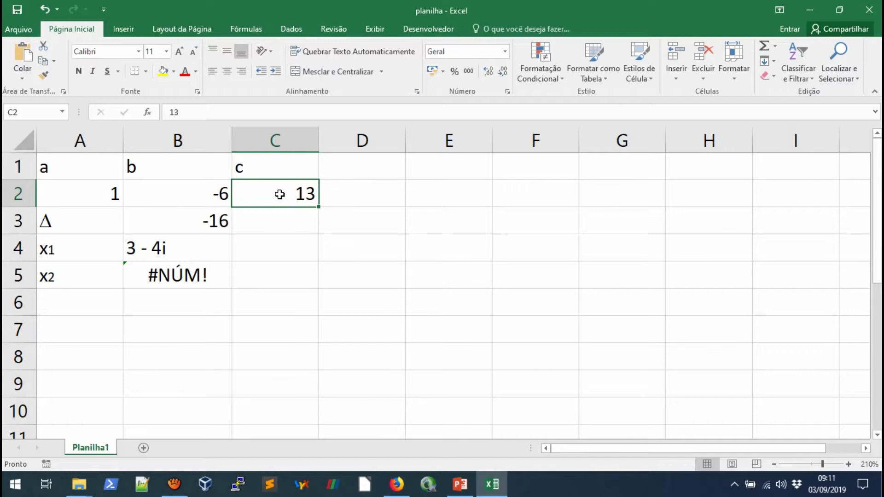
- Change c in C2 to 20, making Δ -44, and reopen B4's formula for editing
text(20)
key(Return)
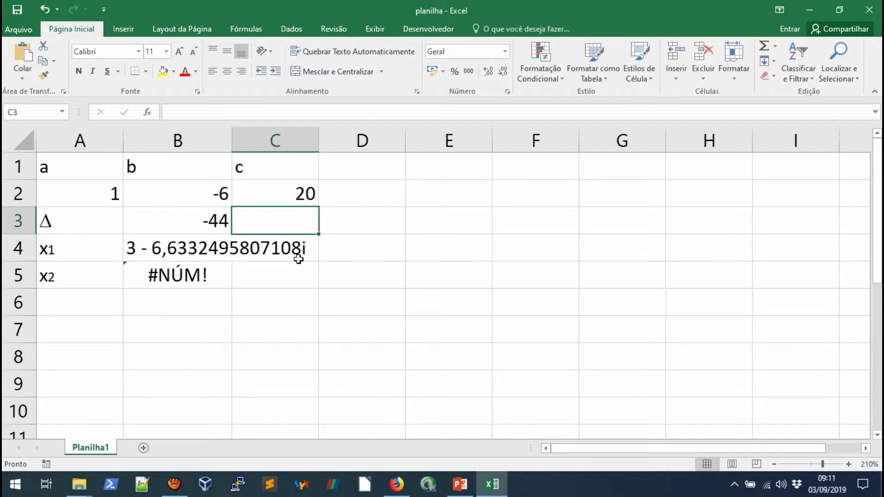
click(172, 253)
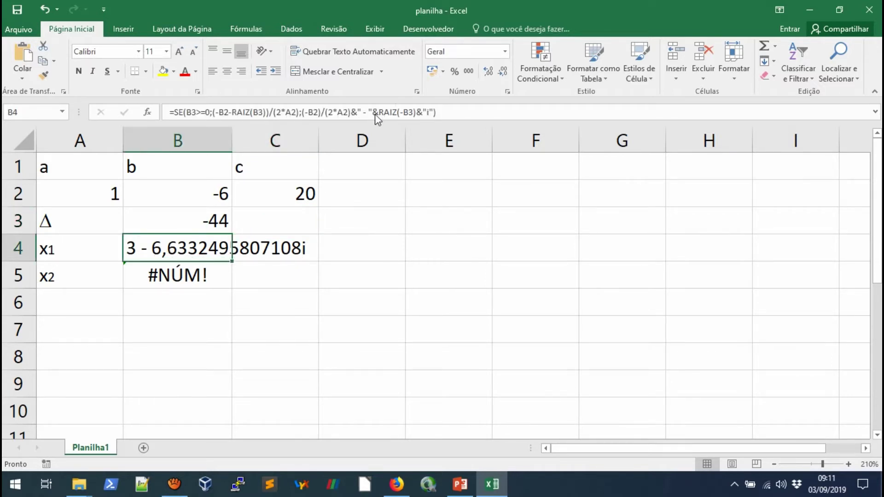
click(495, 109)
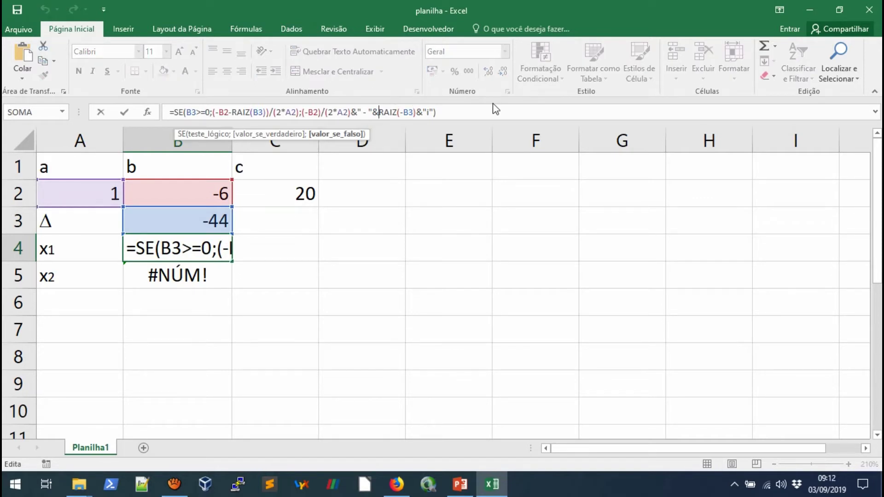
- Wrap the RAIZ term in ARRED(...;2) so x₁ displays 3 - 6,63i
text(arred)
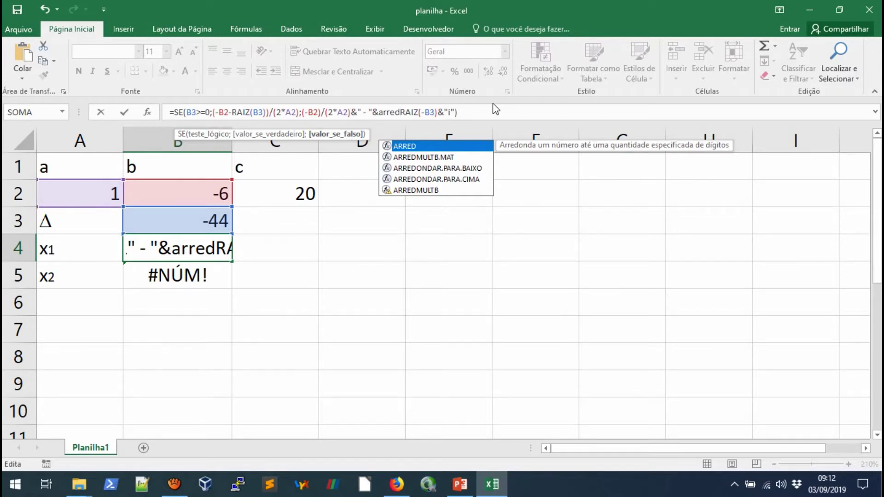
text(()
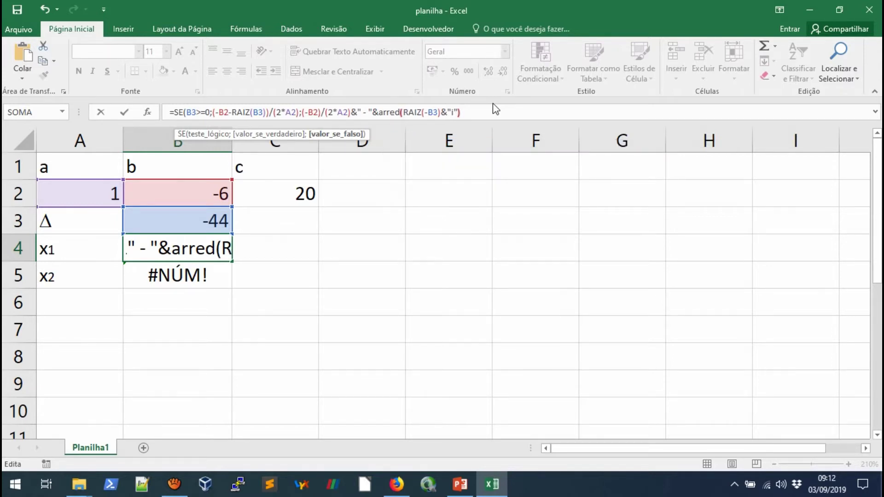
key(Right)
key(Right)
key(Right)
key(Right)
key(Right)
key(Right)
key(Right)
key(Right)
text(;2)
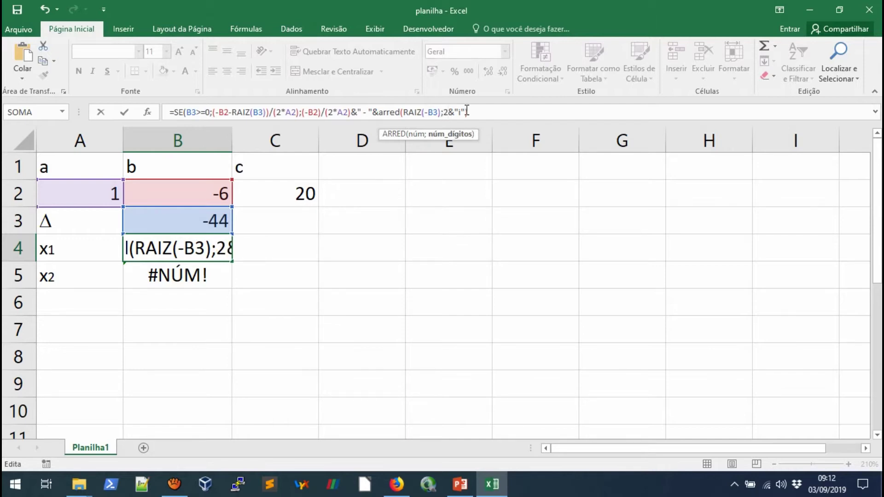
text())
key(Return)
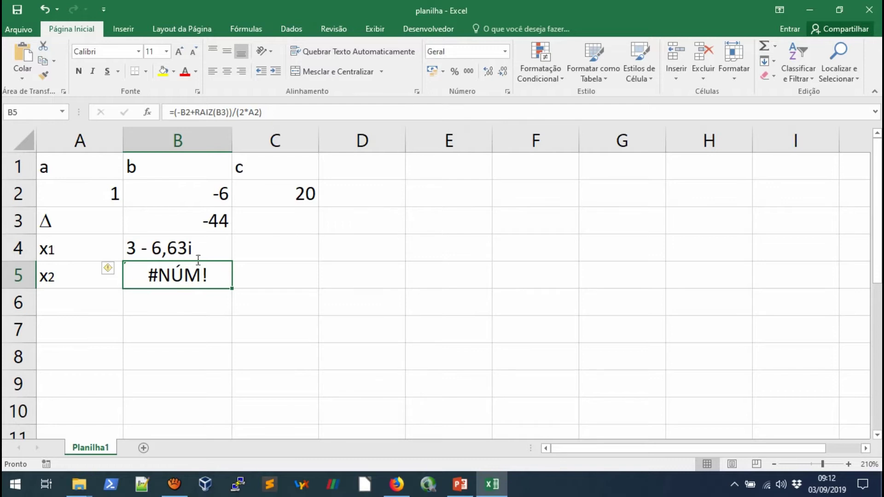
click(189, 249)
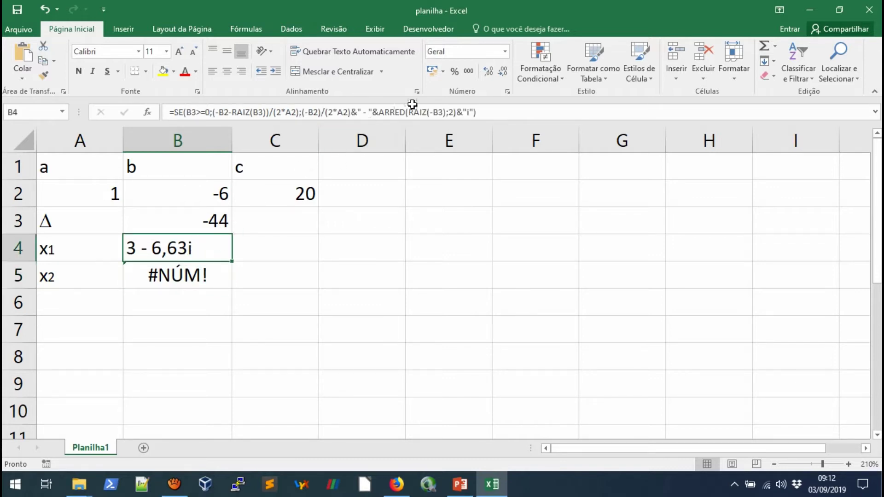
- Copy B4's whole x₁ formula and paste it over B5's formula
click(483, 111)
drag(483, 112, 175, 113)
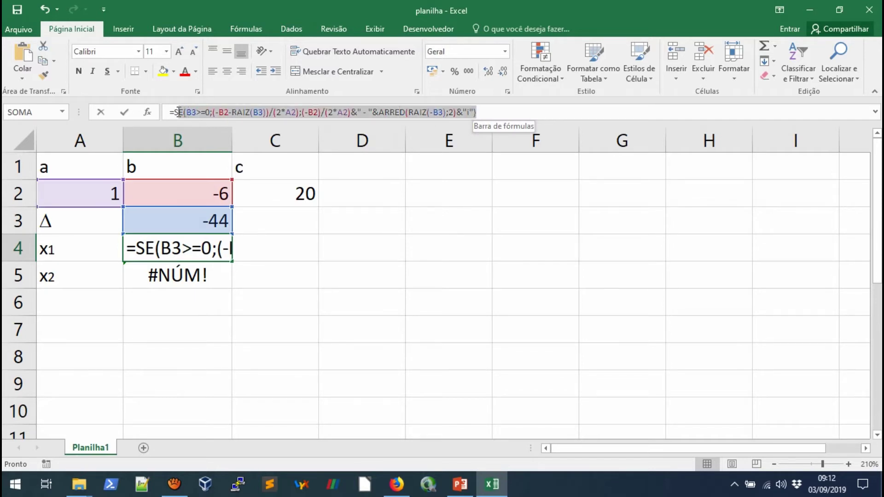
key(ctrl+c)
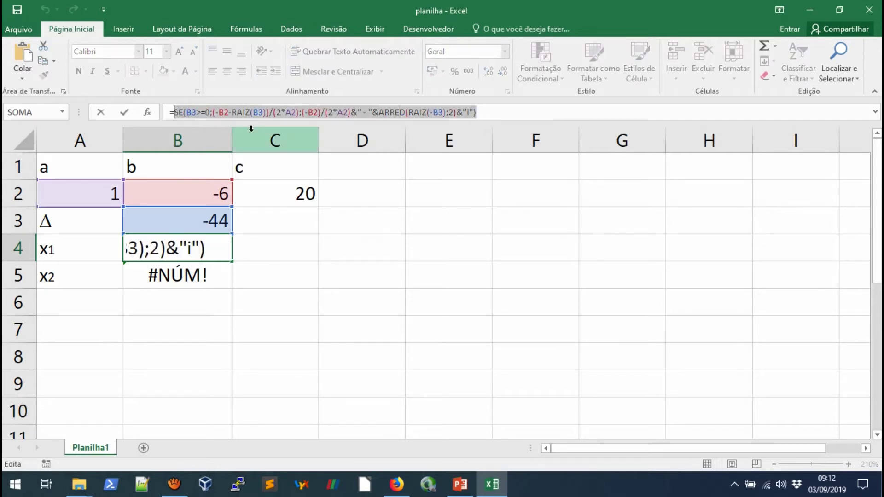
key(Escape)
click(206, 277)
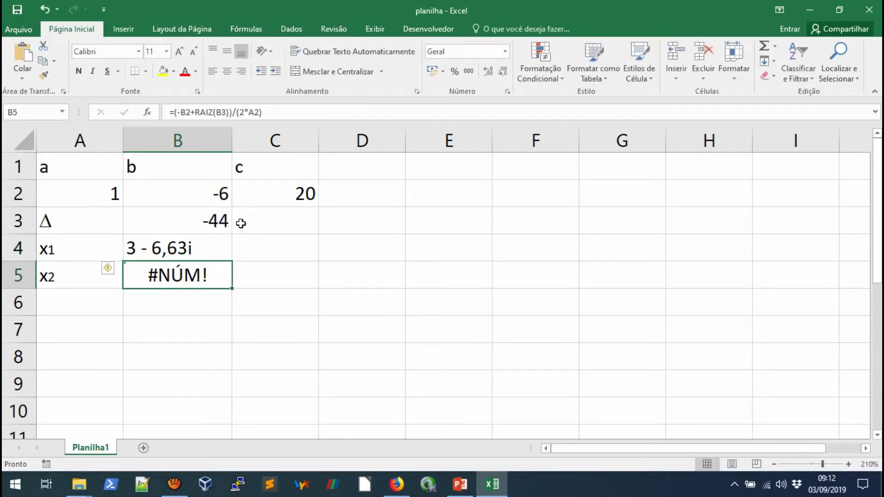
drag(261, 112, 171, 111)
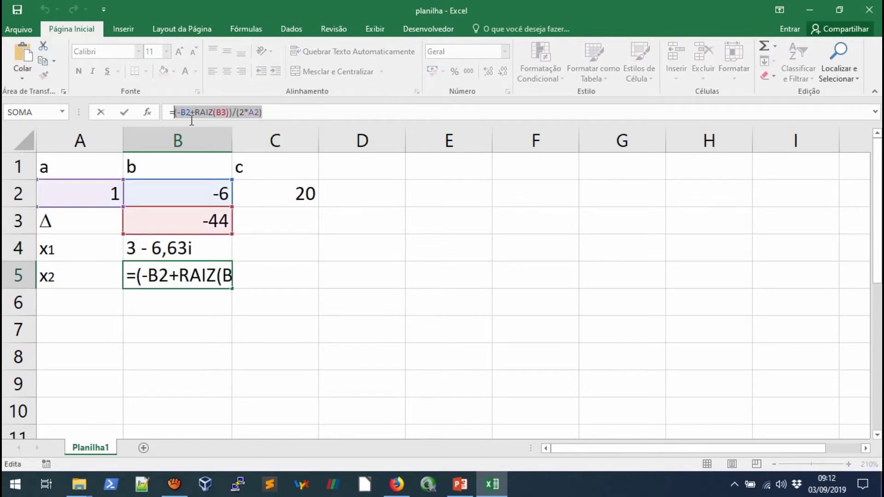
key(ctrl+v)
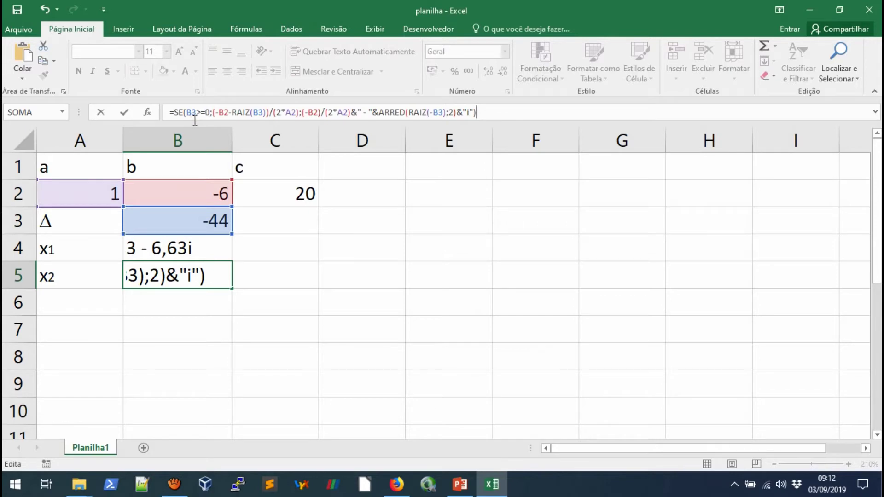
- Change both minus signs in B5's formula to plus so x₂ shows 3 + 6,63i
click(232, 112)
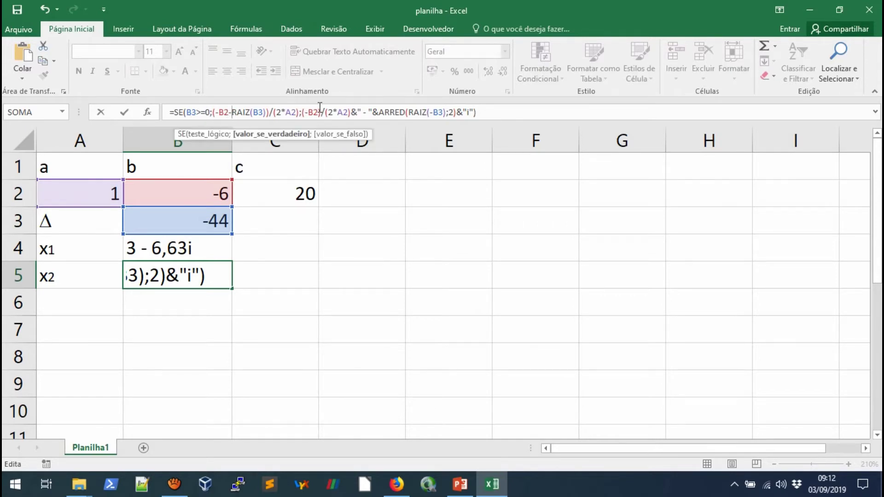
key(BackSpace)
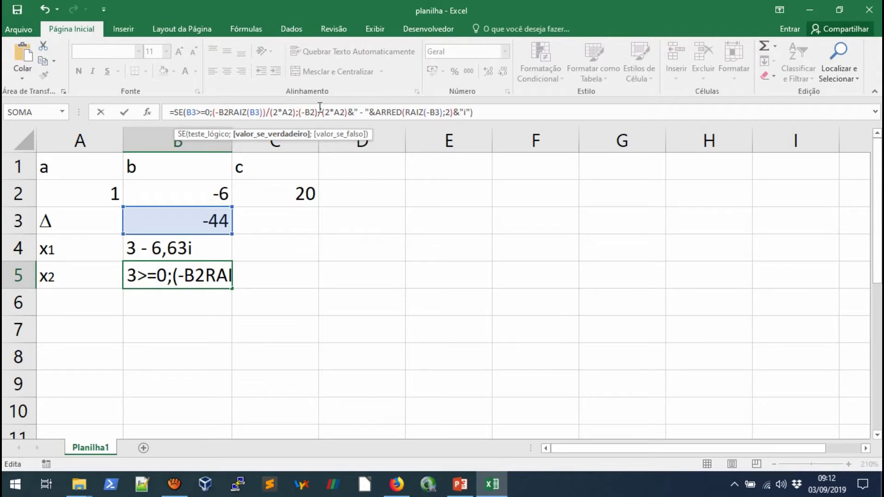
text(+)
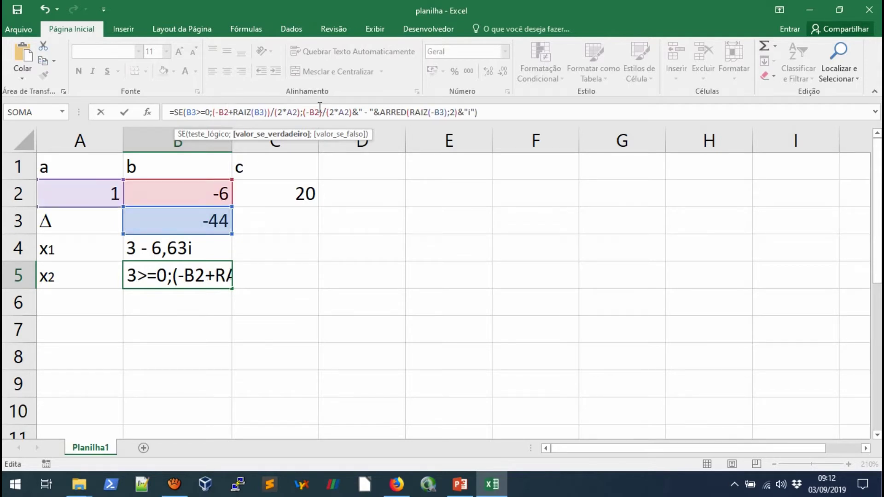
click(368, 113)
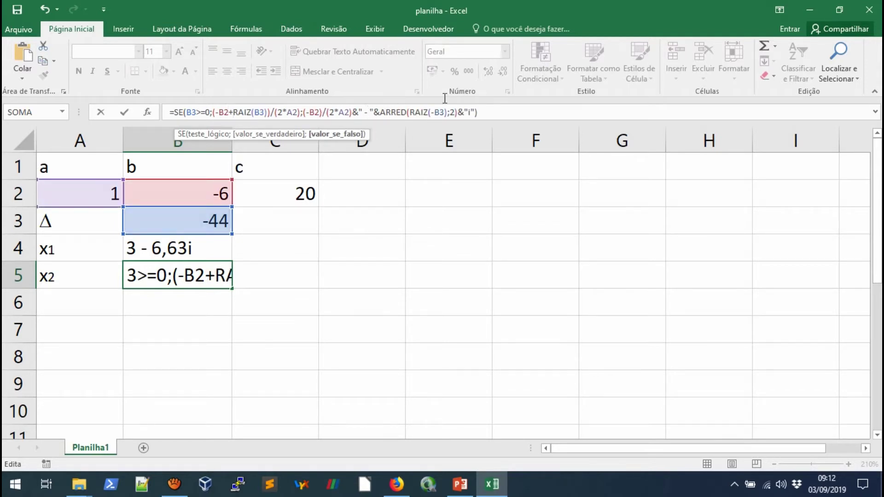
key(BackSpace)
text(+)
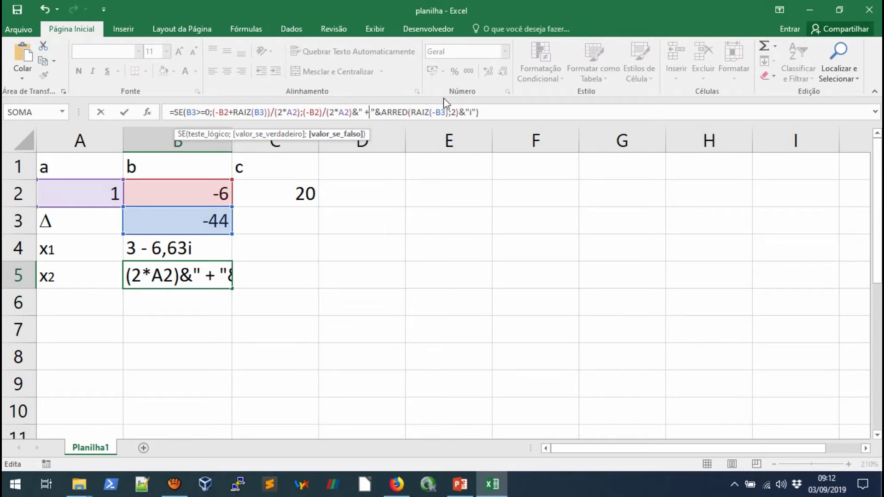
key(Return)
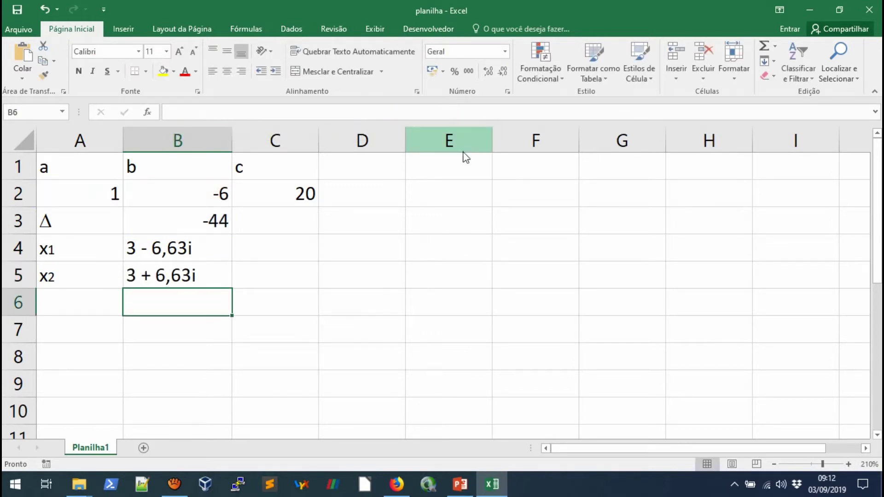
click(316, 193)
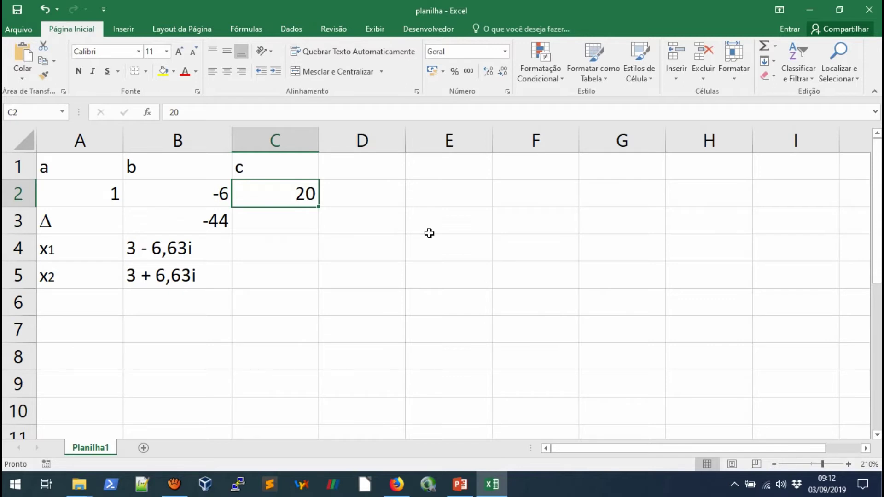
- Try c = 13, then b = -5 and c = 6, watching Δ and roots recalculate
text(13)
key(Return)
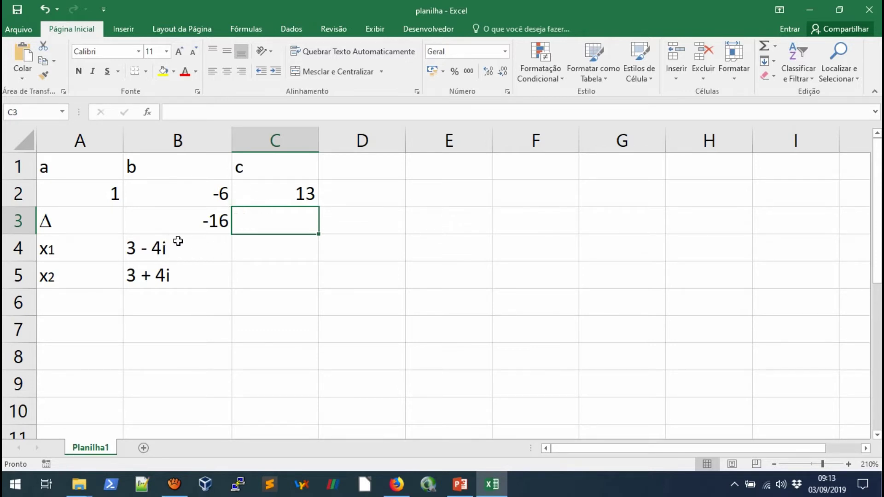
click(190, 188)
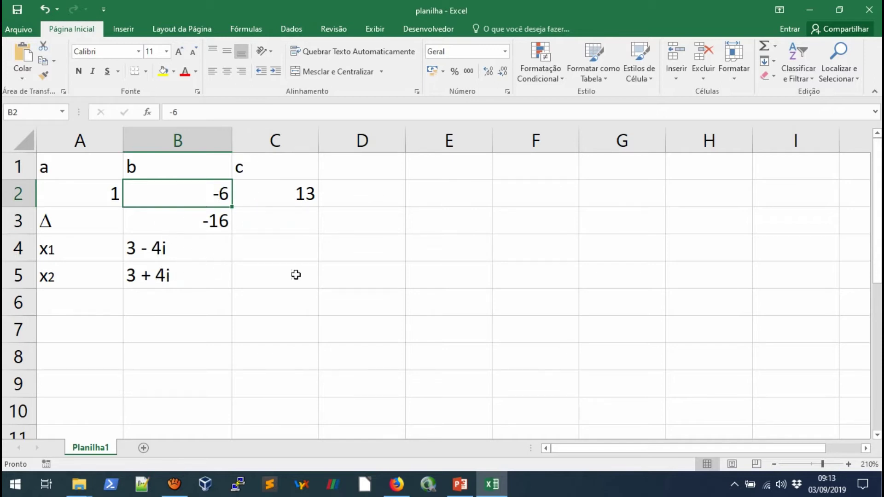
text(-5)
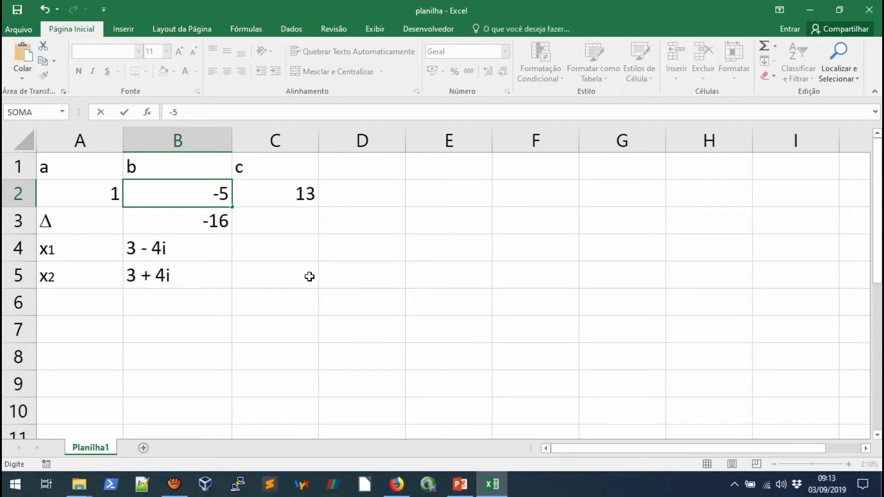
key(Tab)
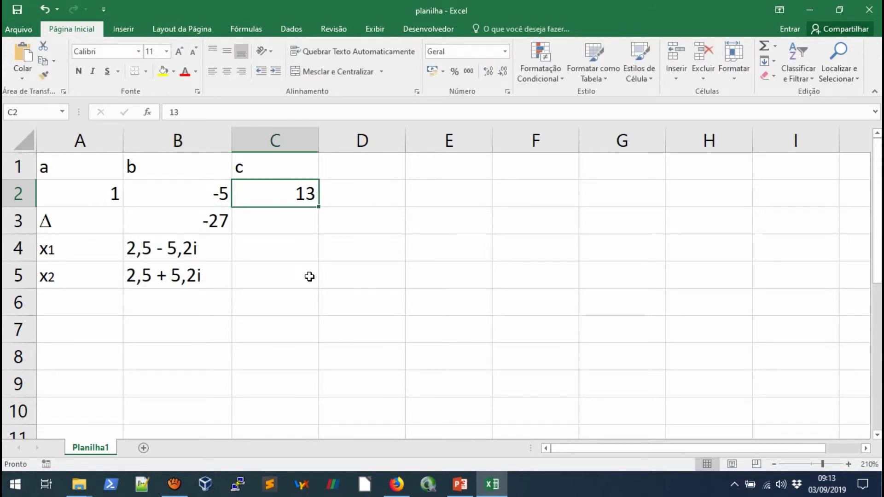
text(6)
key(Tab)
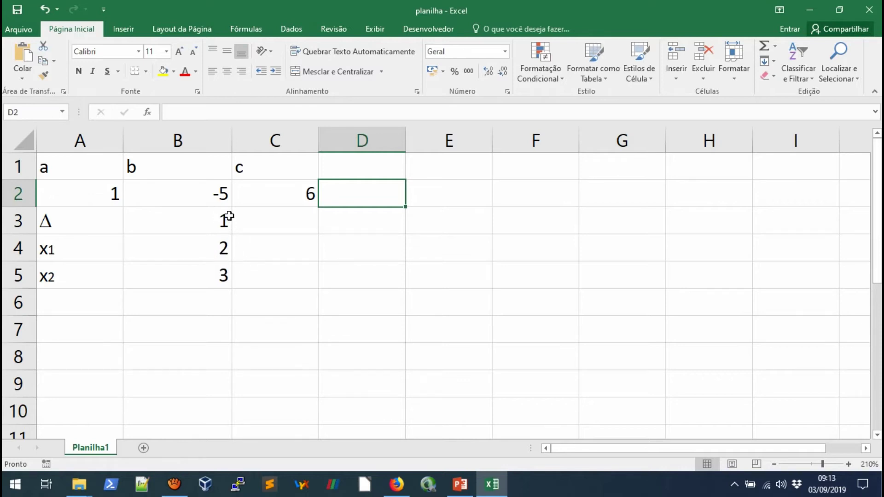
- Set b to -4 and c to 4, so Δ is 0 and both roots equal 2
key(Left)
key(Left)
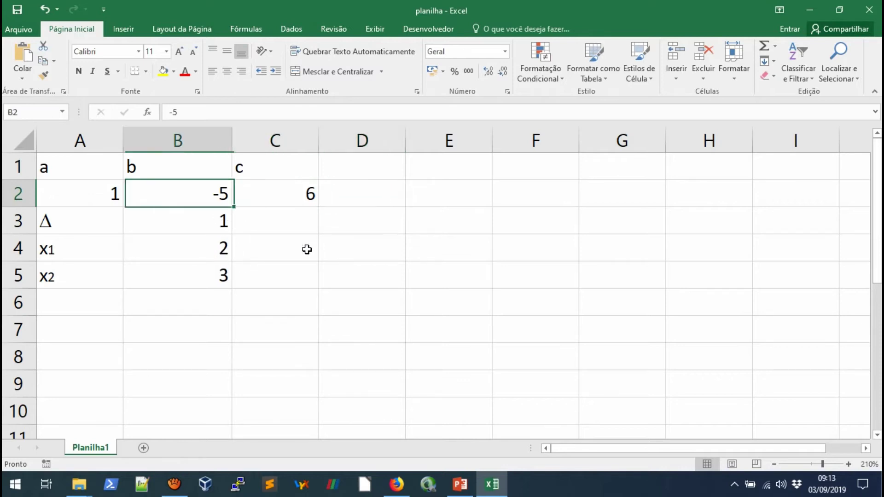
text(-4)
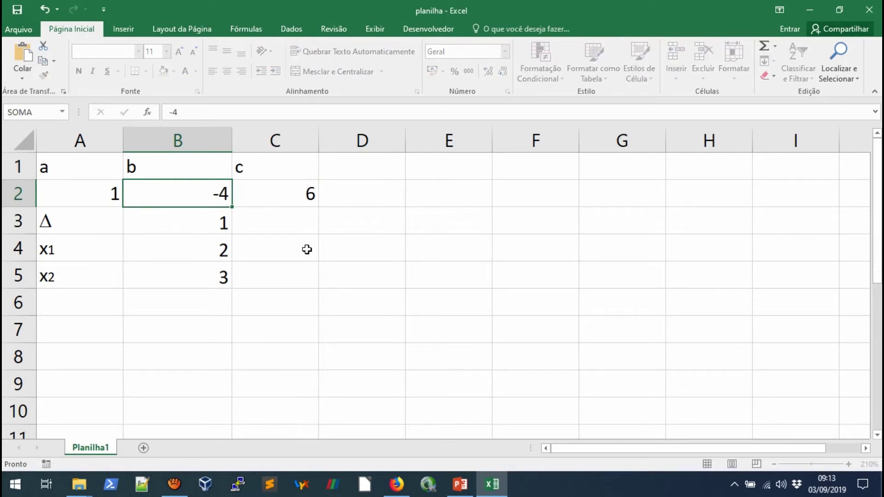
key(Tab)
text(4)
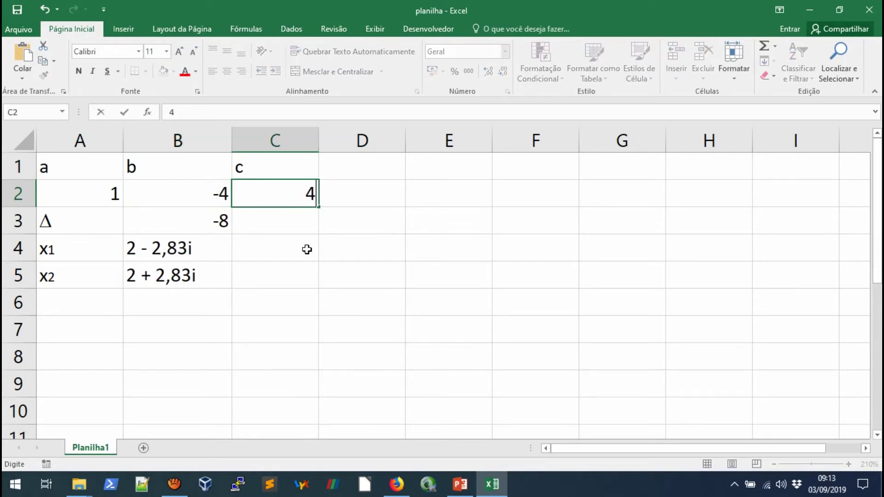
key(Return)
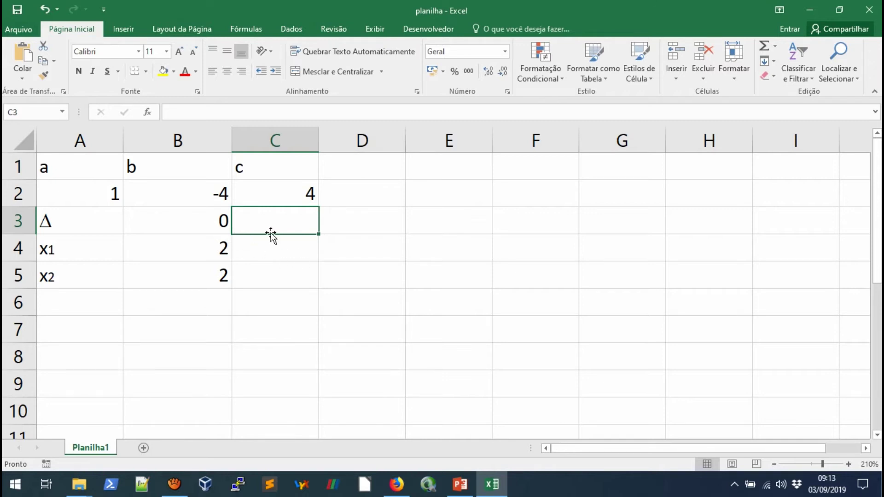
click(301, 255)
- Enter C3's nested SE on B3 returning 'Duas raizes reais distintas', 'Duas raizes reais iguais' or 'Duas raizes complexas'
click(276, 226)
text(=)
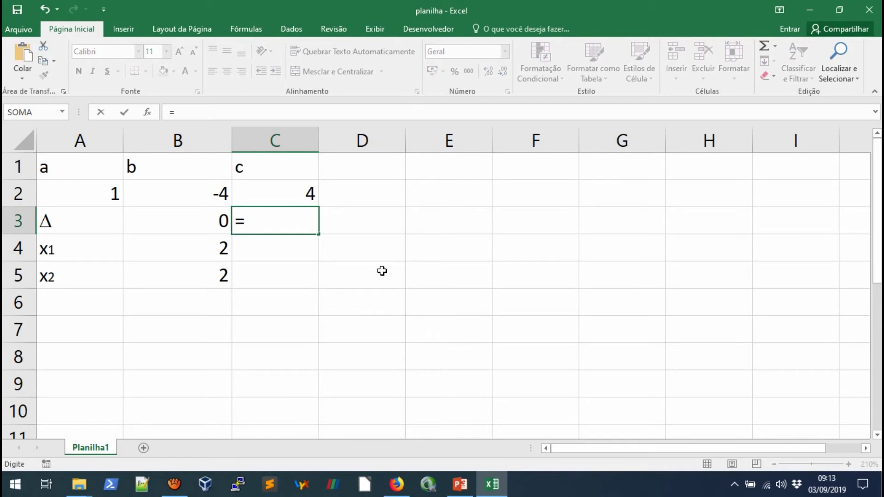
text(se)
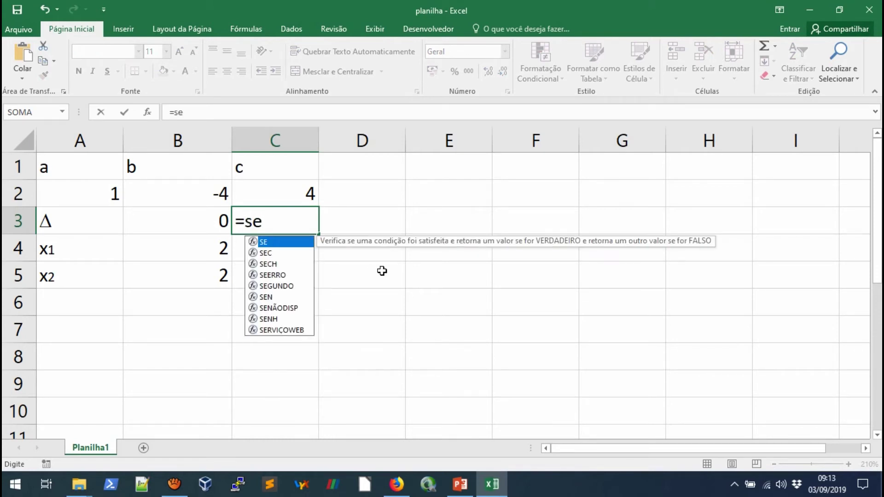
text(()
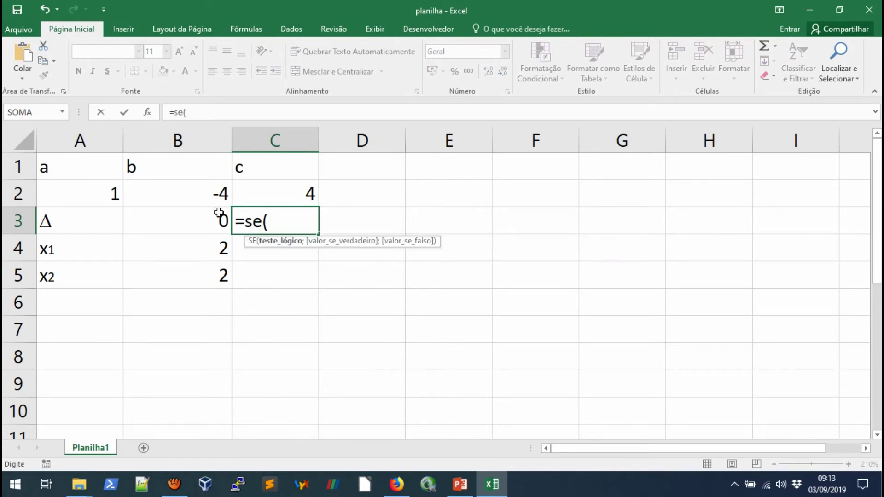
click(180, 221)
text(>)
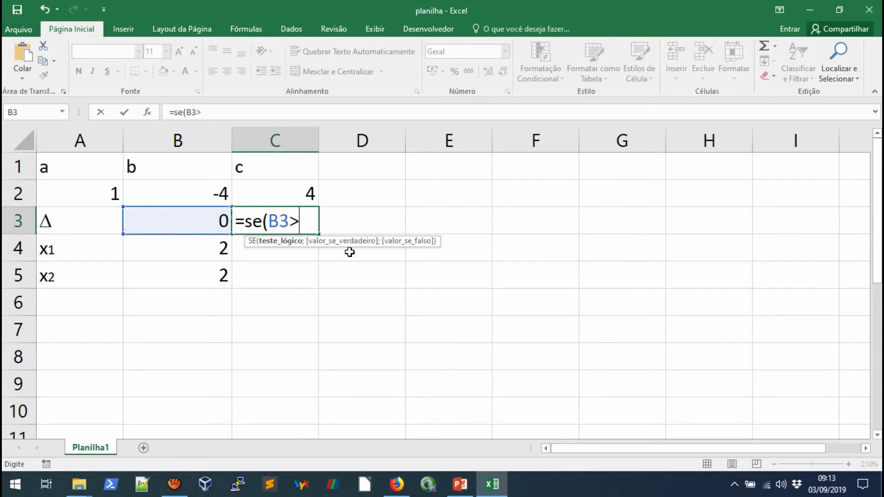
text(0;)
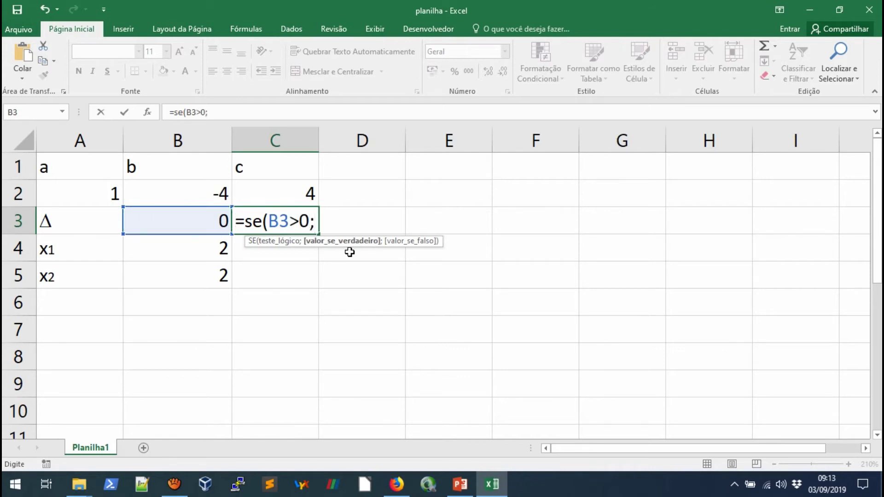
text("Duas raizes reais distintas")
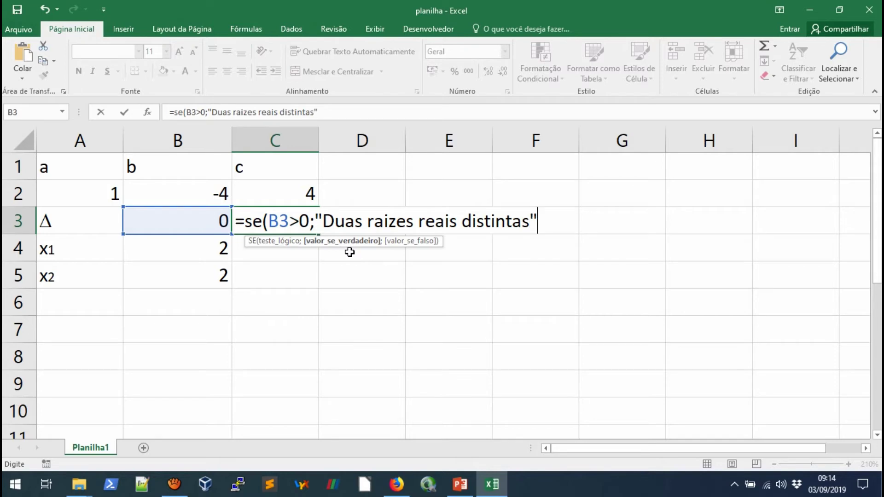
text(;)
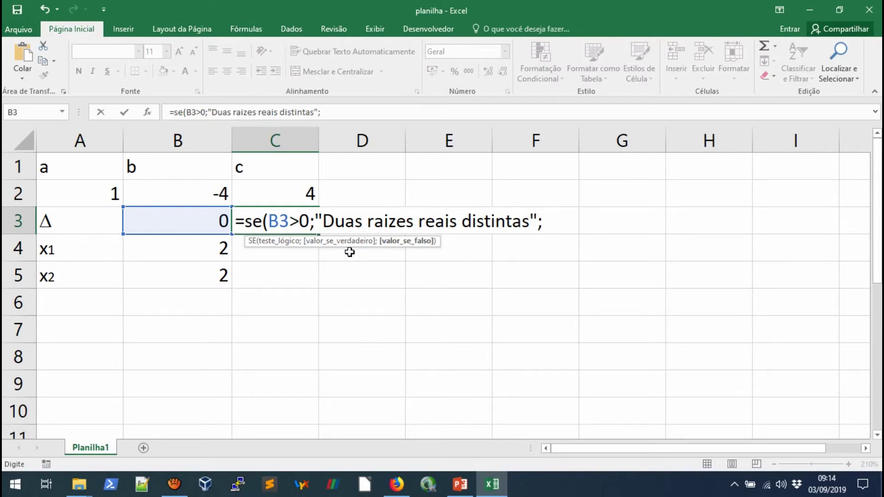
text(se)
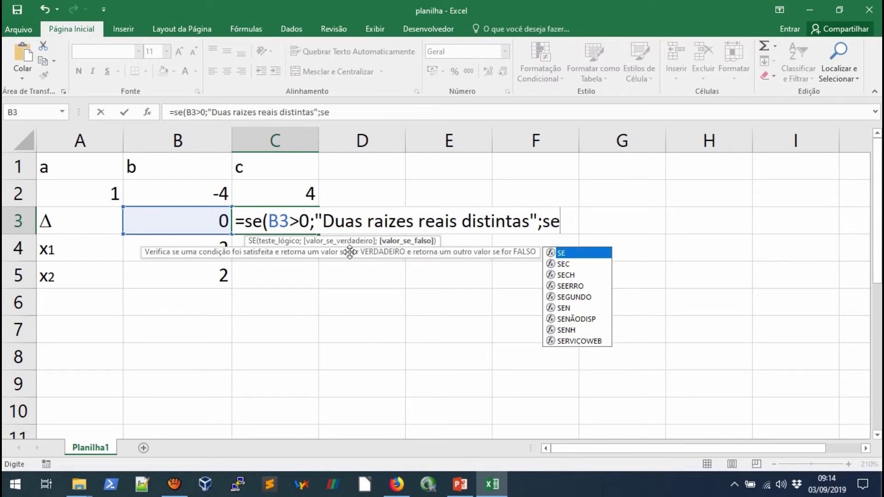
text(()
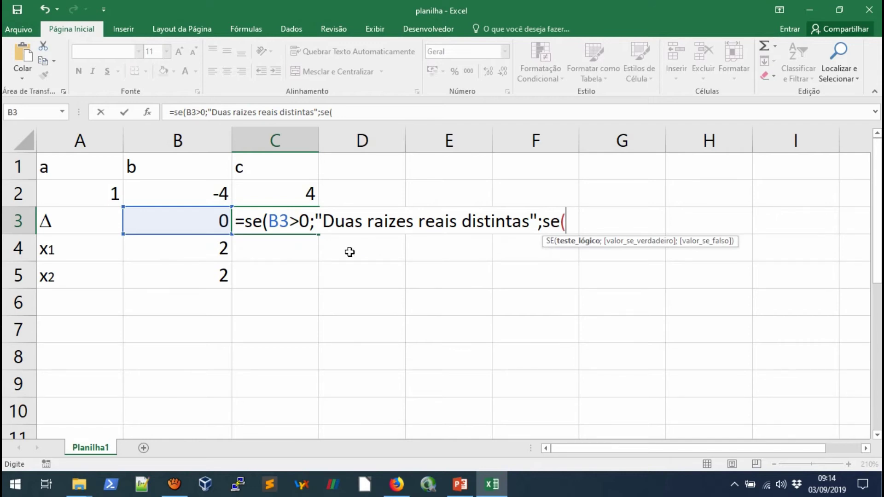
text(B3)
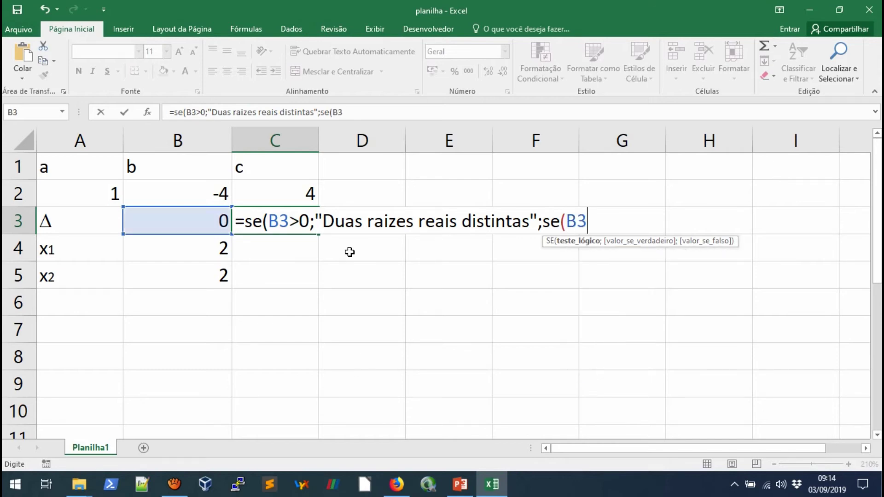
text(=0;")
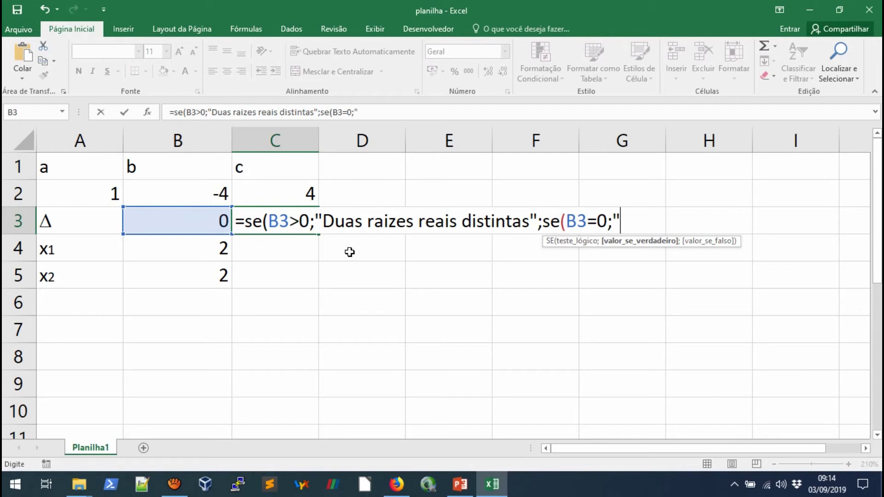
text(Duas raizes reais )
text(iguais)
text(;")
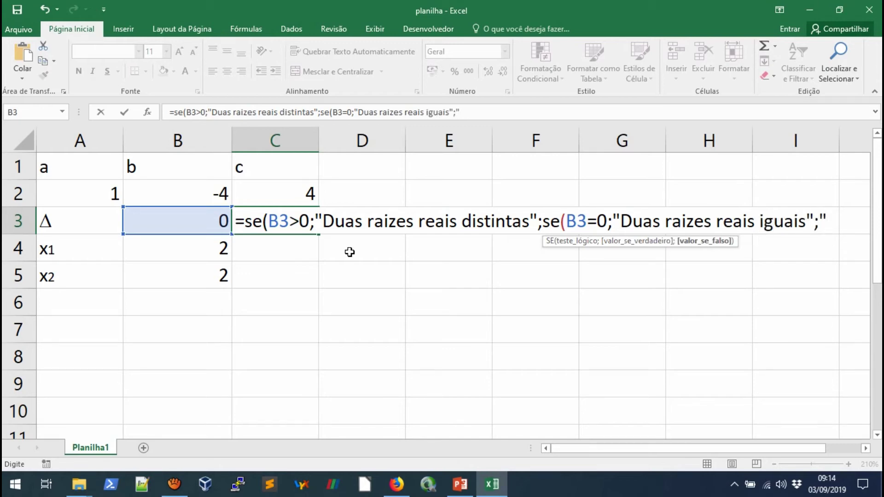
text(Duas)
text( raizes complecas)
key(BackSpace)
key(BackSpace)
key(BackSpace)
text(xas)
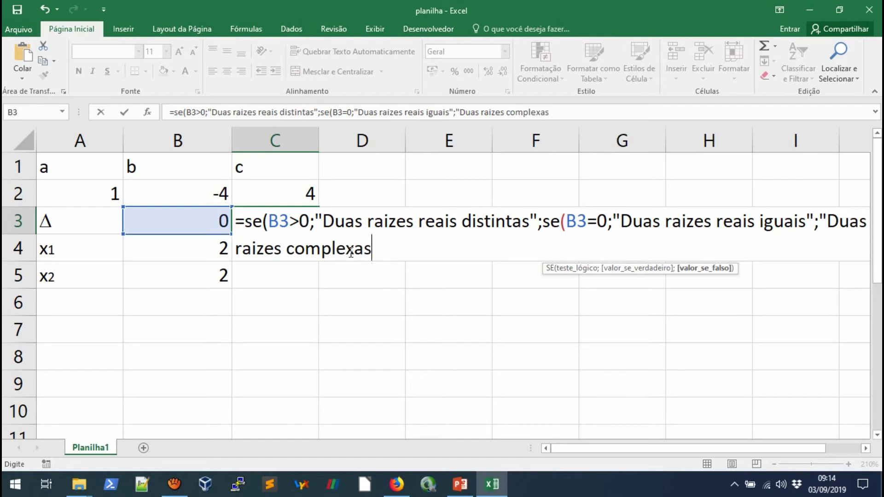
text("))
key(Return)
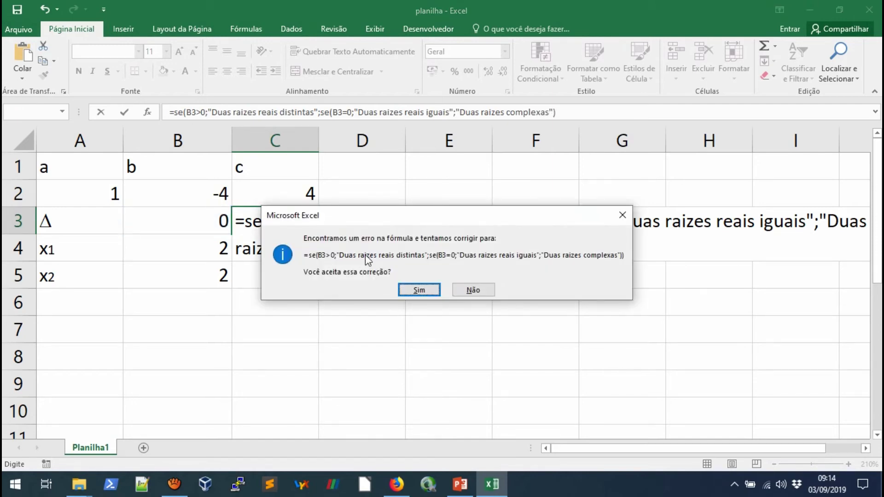
- Accept Excel's parenthesis fix for C3, then test coefficients b = -5 and c = 6
click(418, 290)
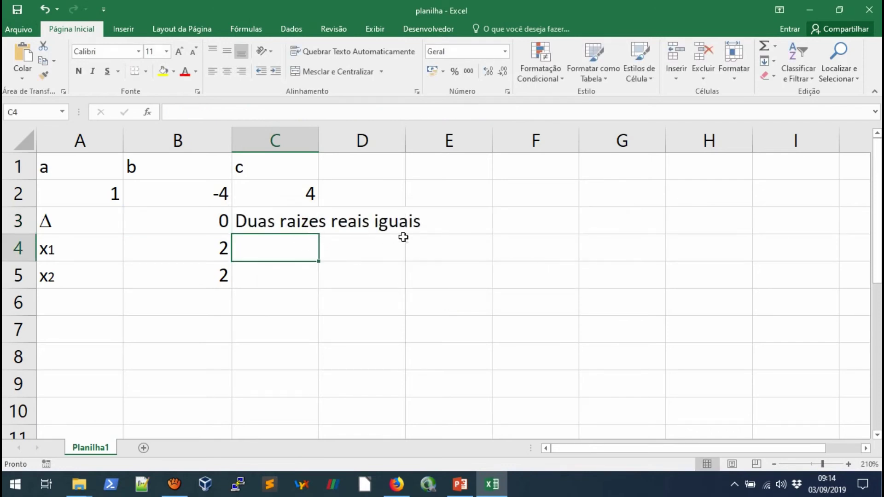
click(428, 265)
click(272, 225)
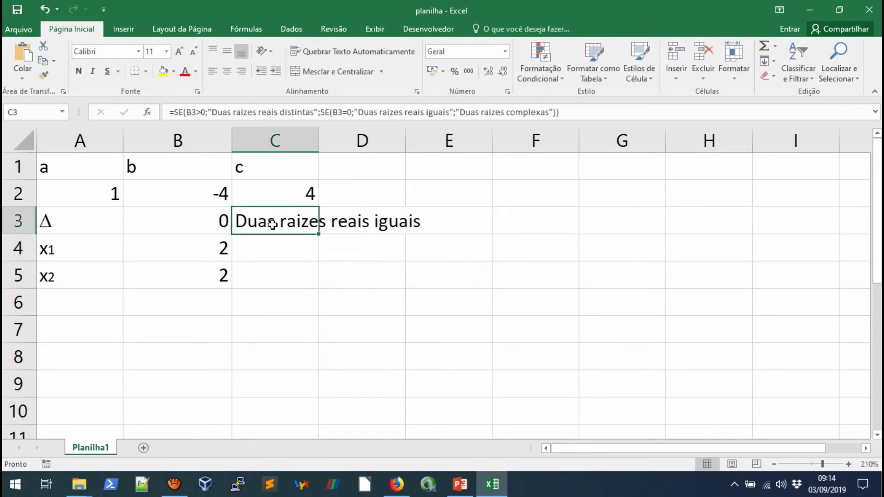
click(213, 197)
text(-5)
key(Tab)
text(6)
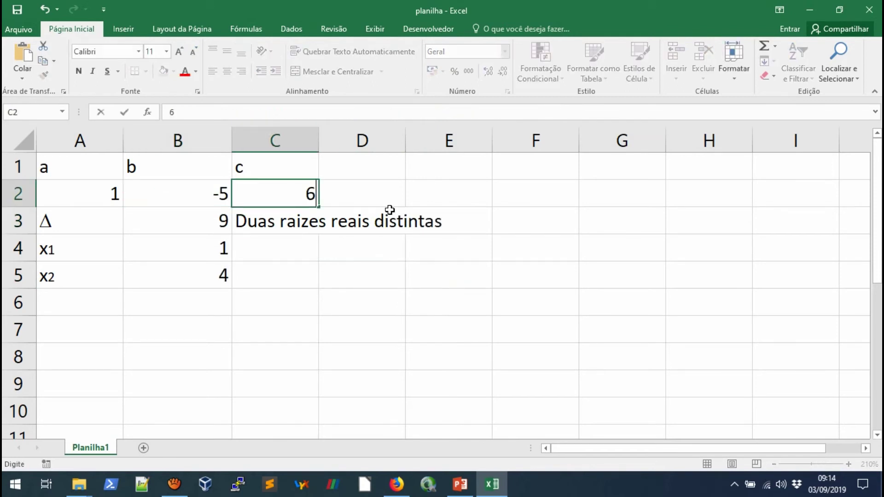
key(Tab)
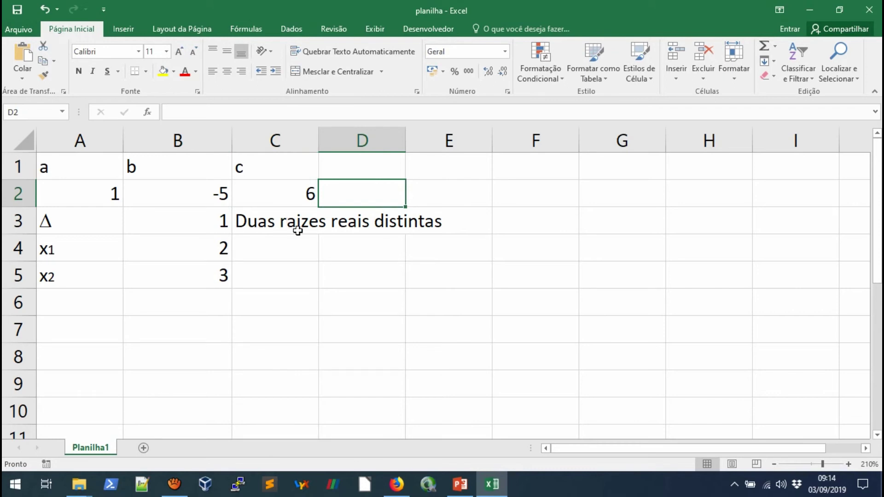
click(473, 271)
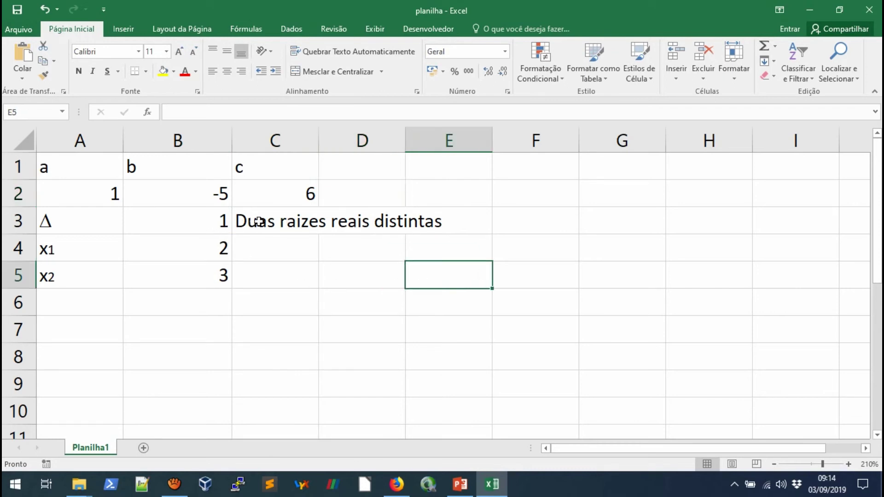
click(276, 221)
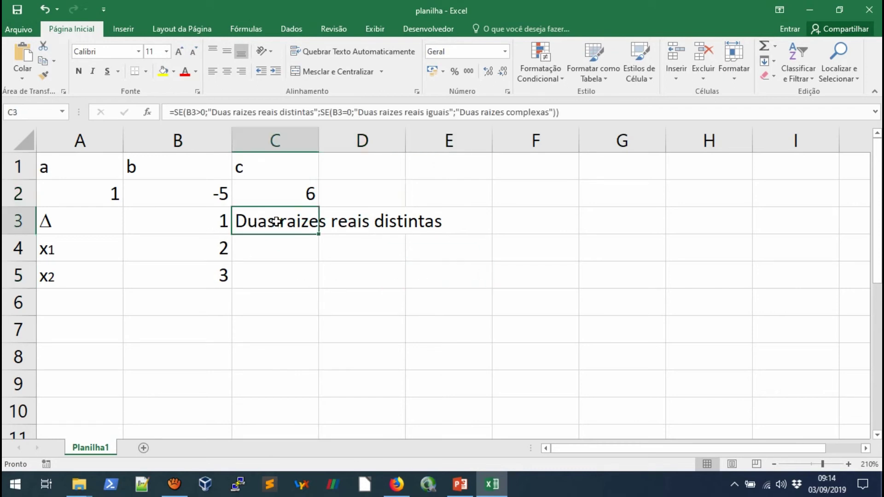
- Set b to -6 and c to 13, giving roots 3 ± 4i and 'Duas raizes complexas'
click(212, 196)
text(-6)
key(Tab)
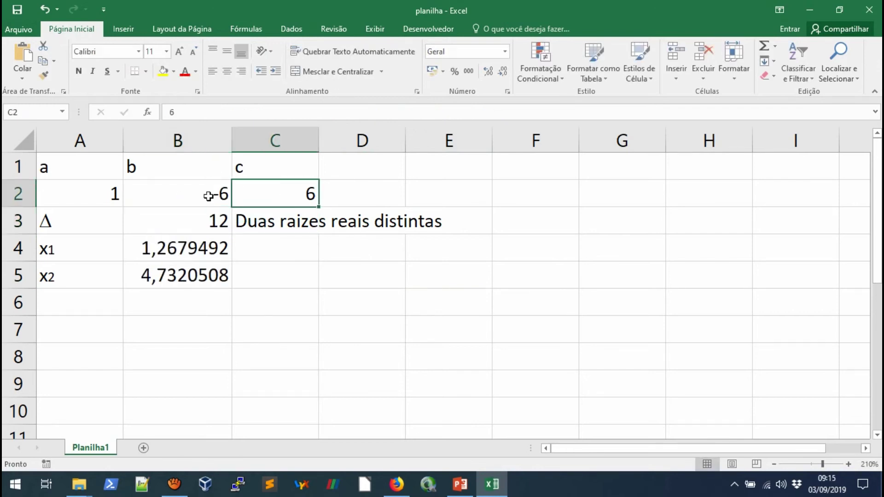
text(13)
key(Return)
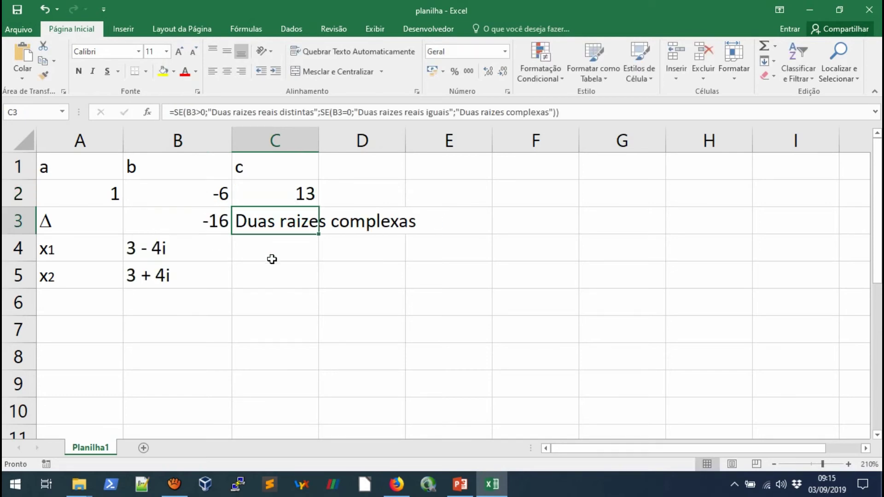
click(313, 281)
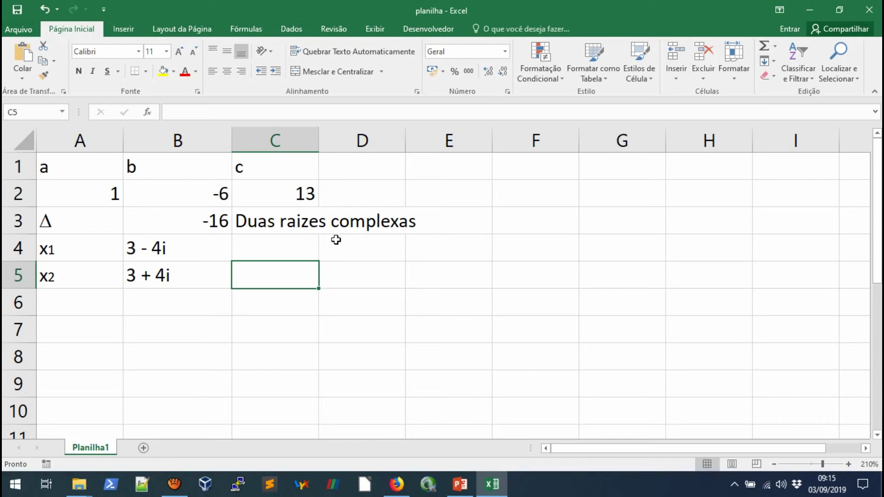
click(279, 224)
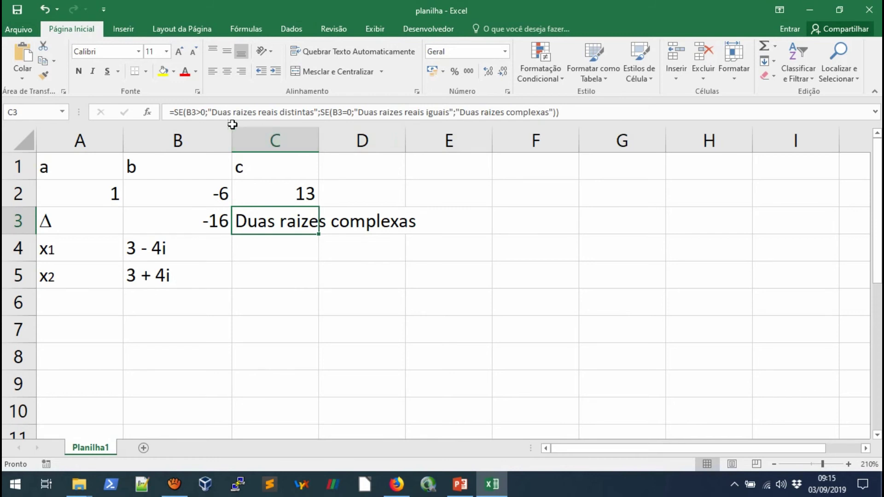
click(212, 112)
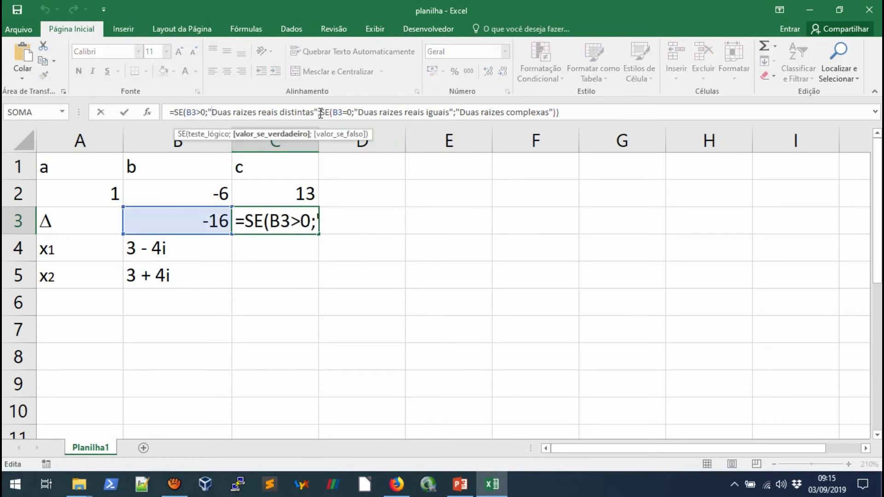
- Prefix the three C3 messages with 'Delta>0 - ', 'Delta=0 - ' and 'Delta<0 - '
text(Delta)
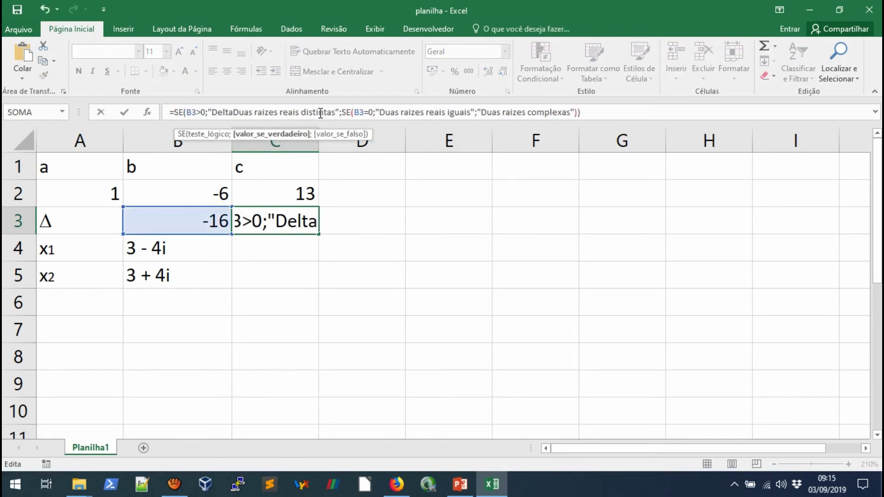
key(BackSpace)
key(BackSpace)
key(BackSpace)
key(BackSpace)
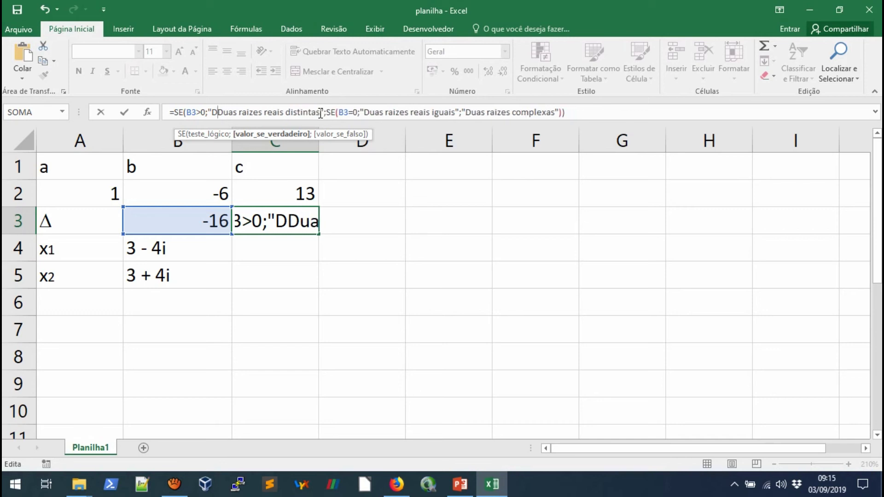
text(>)
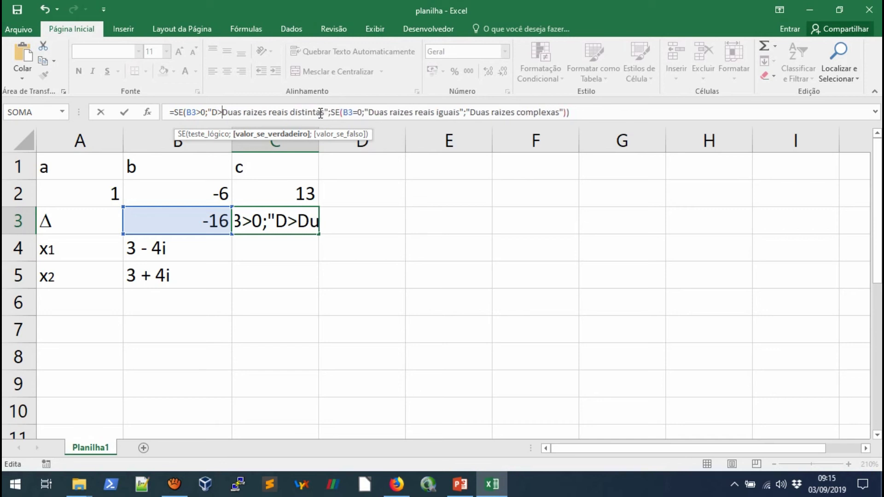
text(0)
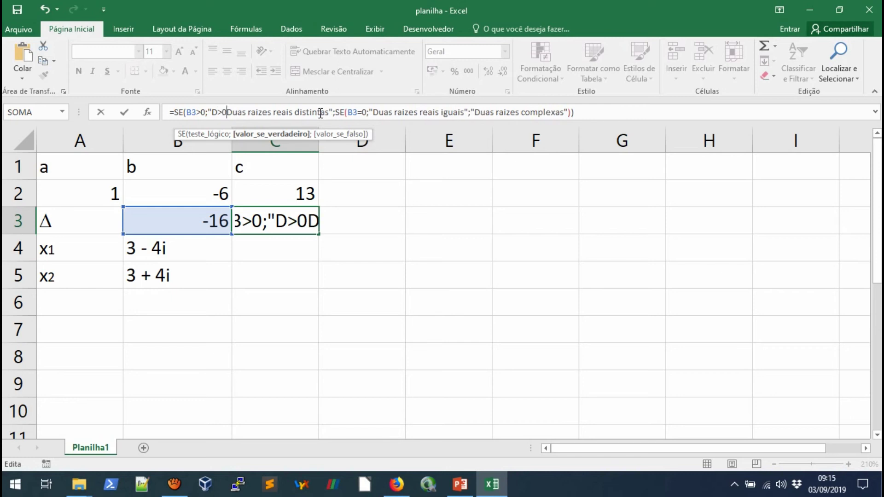
text( -)
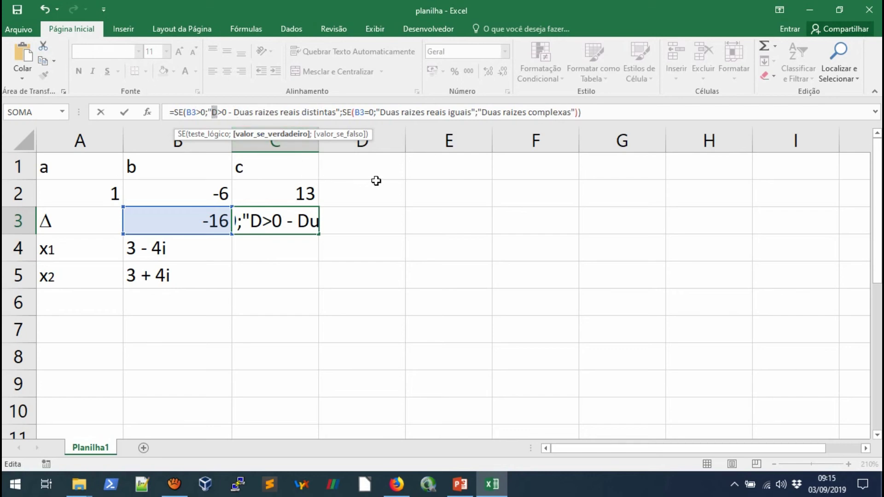
text(elta)
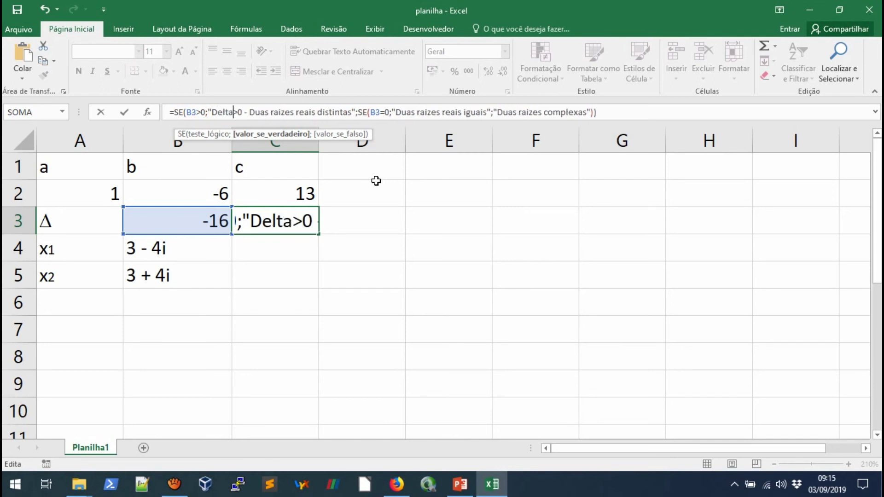
key(Right)
key(Right)
key(Right)
key(Right)
key(Right)
key(Right)
key(Right)
key(Right)
key(Right)
key(Right)
key(Right)
key(Right)
key(Right)
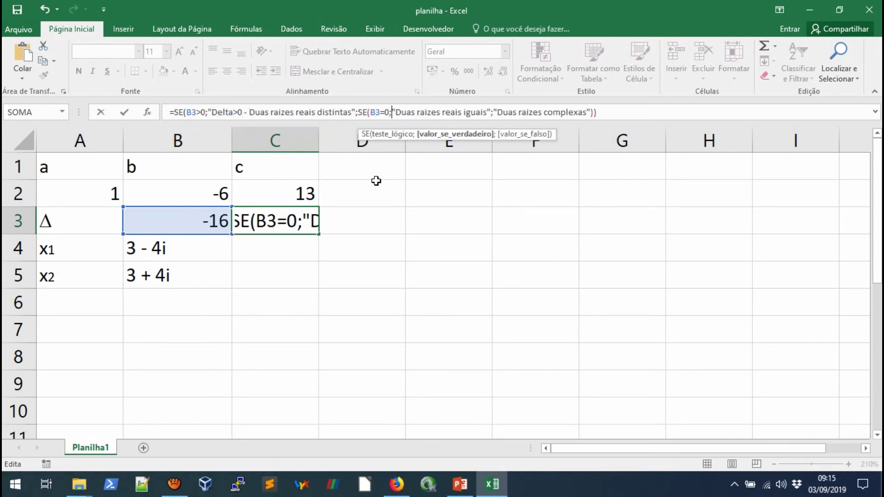
text(Delta =)
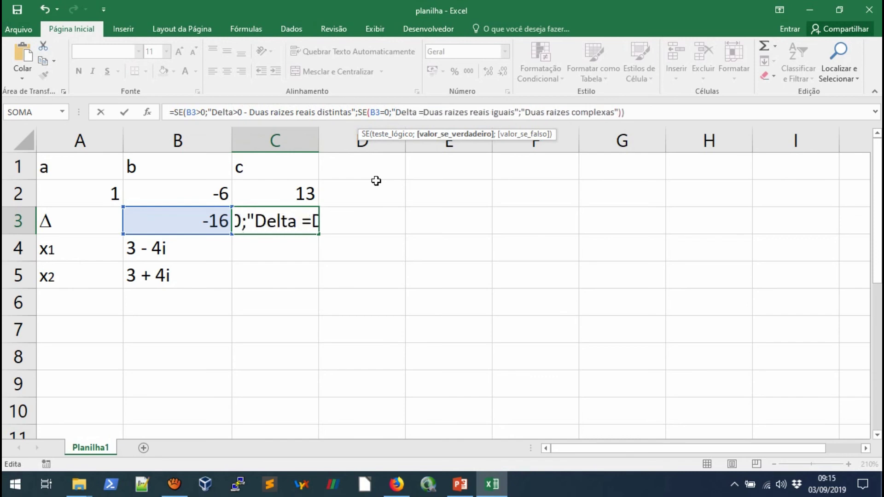
key(BackSpace)
key(BackSpace)
text(=0 -)
key(Right)
key(Right)
key(Right)
key(Right)
key(Right)
key(Right)
key(Right)
key(Right)
key(Right)
key(Right)
text(Delta<0 )
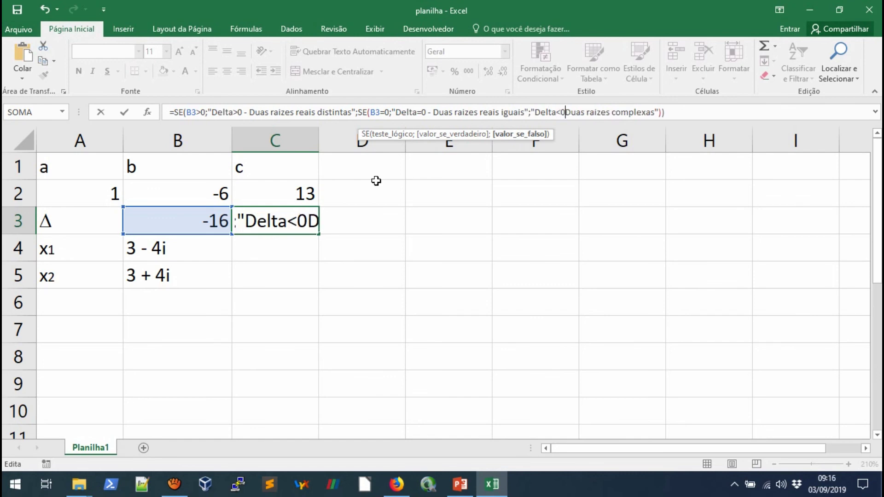
text(-)
key(Return)
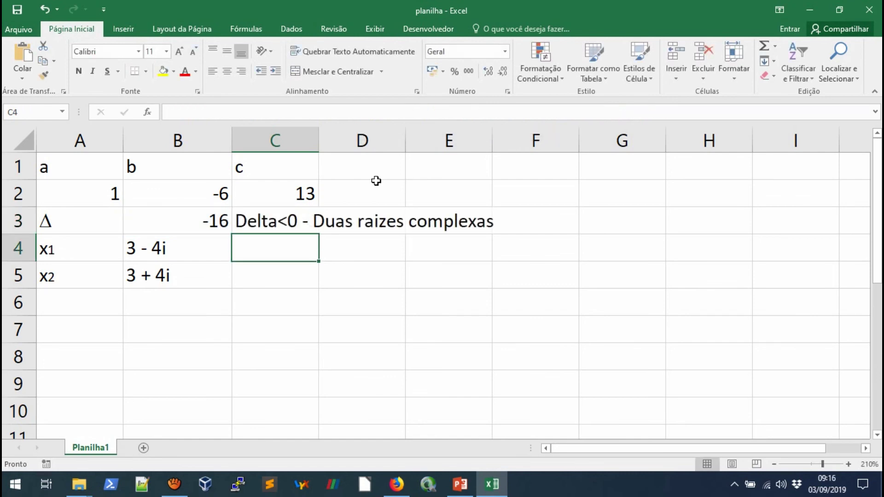
- Test the messages by setting b to -5 and c to 6
click(366, 285)
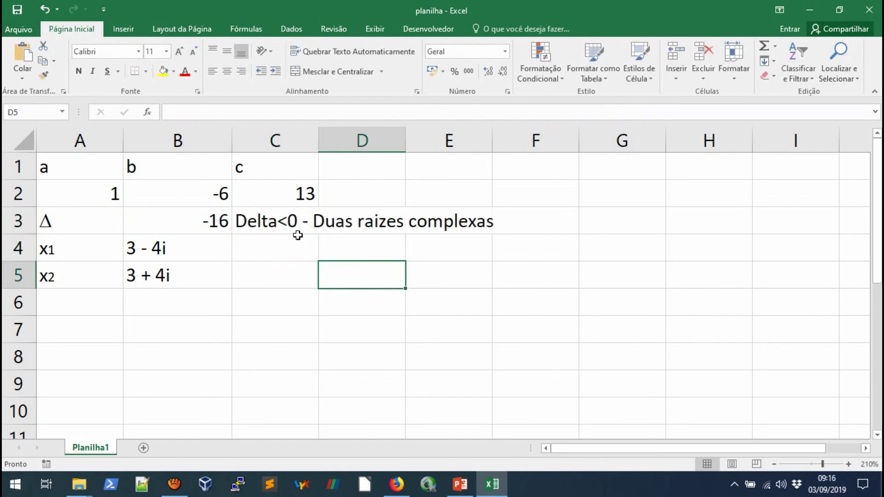
click(221, 193)
text(-5)
key(Tab)
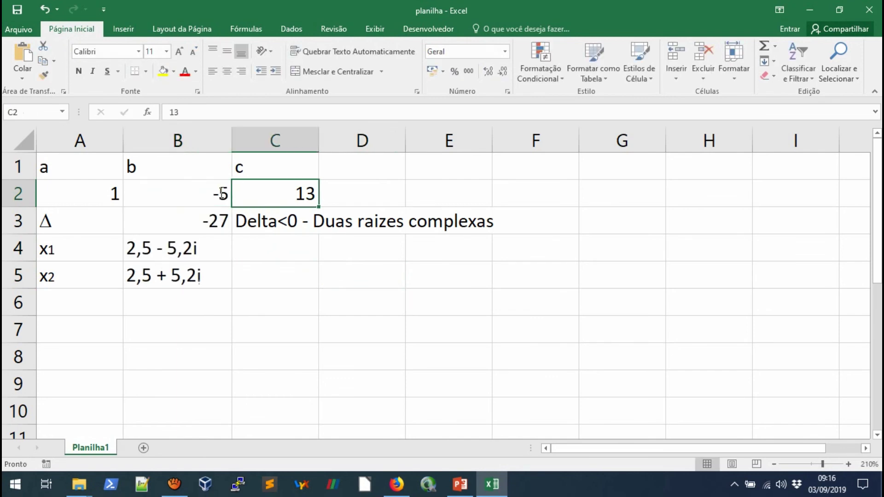
text(6)
key(Tab)
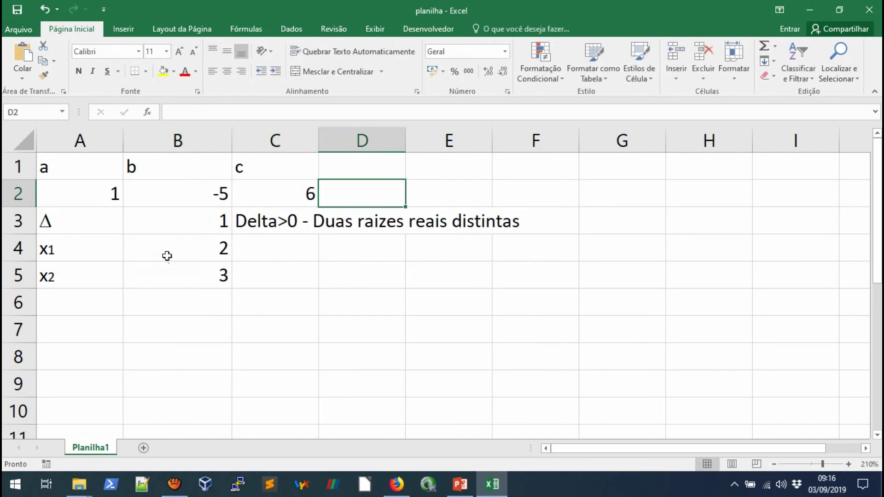
- Set b to -4 and c to 4 for equal roots of 2, then save the workbook
click(477, 270)
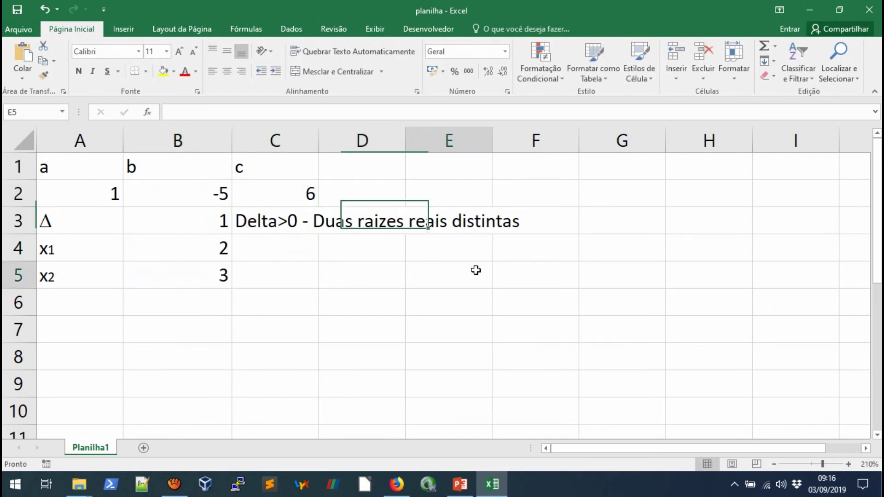
click(295, 193)
key(Left)
text(-4)
key(Tab)
text(4)
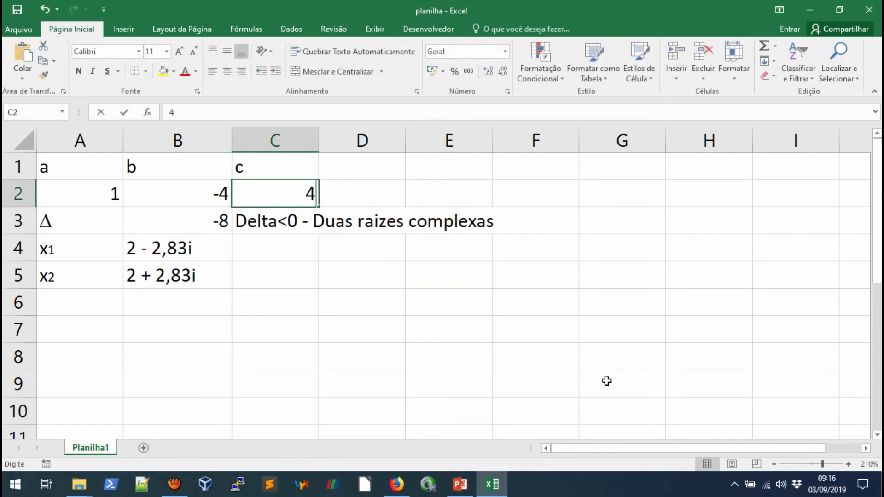
key(Tab)
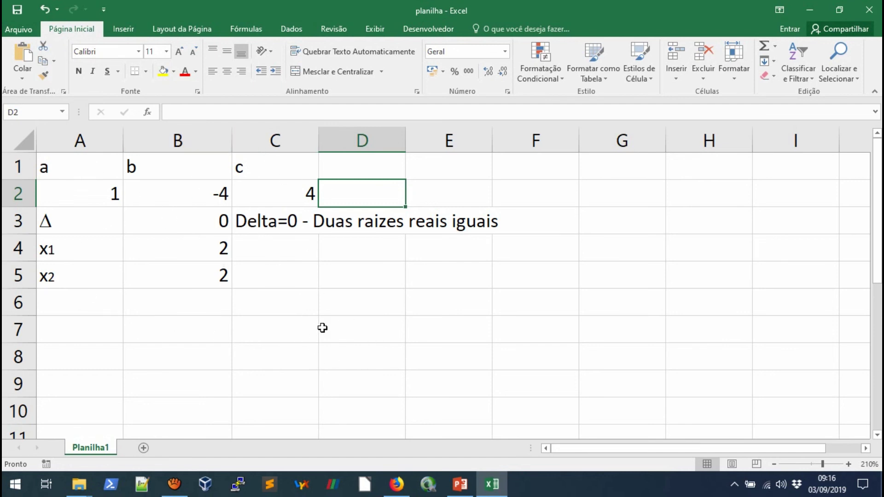
click(18, 9)
click(174, 485)
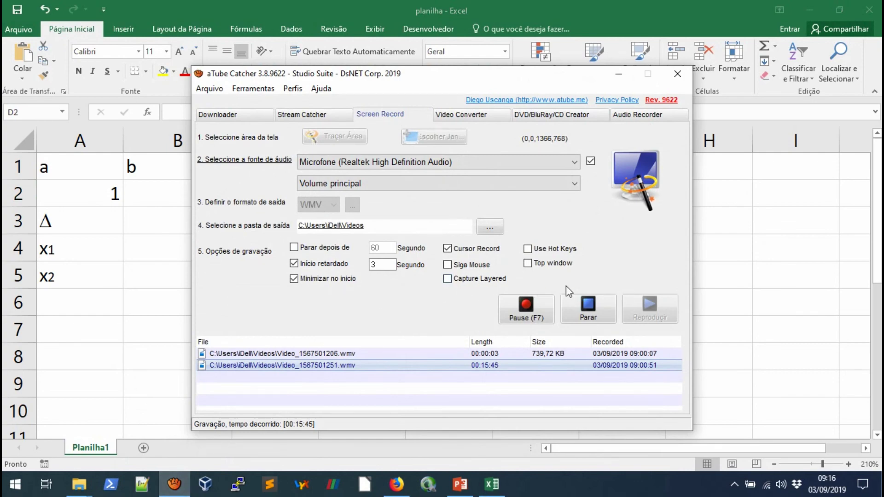